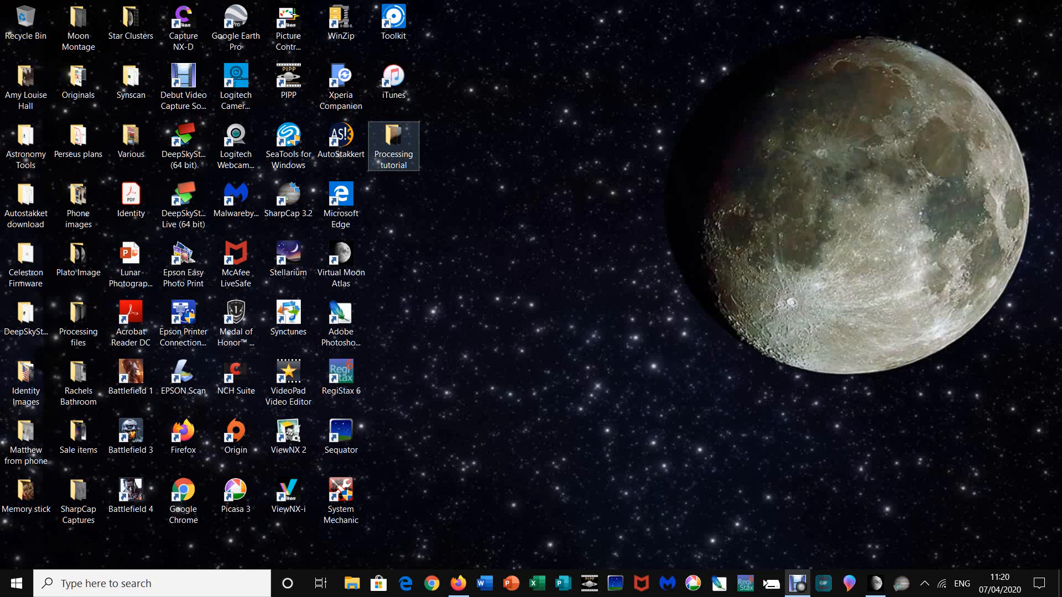
- Open the Processing tutorial folder on the desktop and play the 21_04_45 video to preview it
{"action": "double_click", "coordinate": [393, 145]}
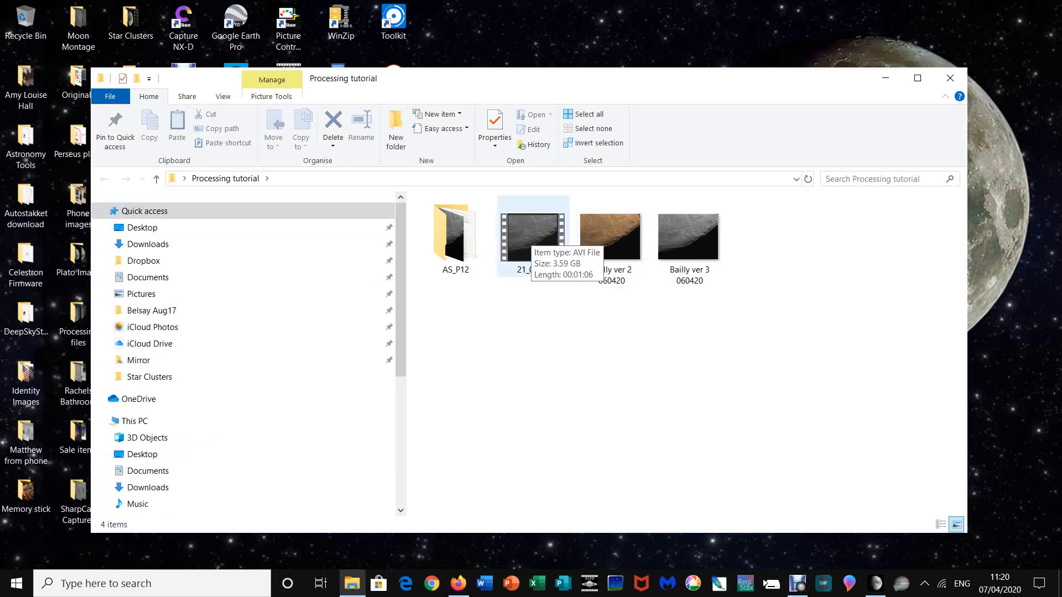
{"action": "left_click", "coordinate": [533, 237]}
{"action": "key", "text": "Return"}
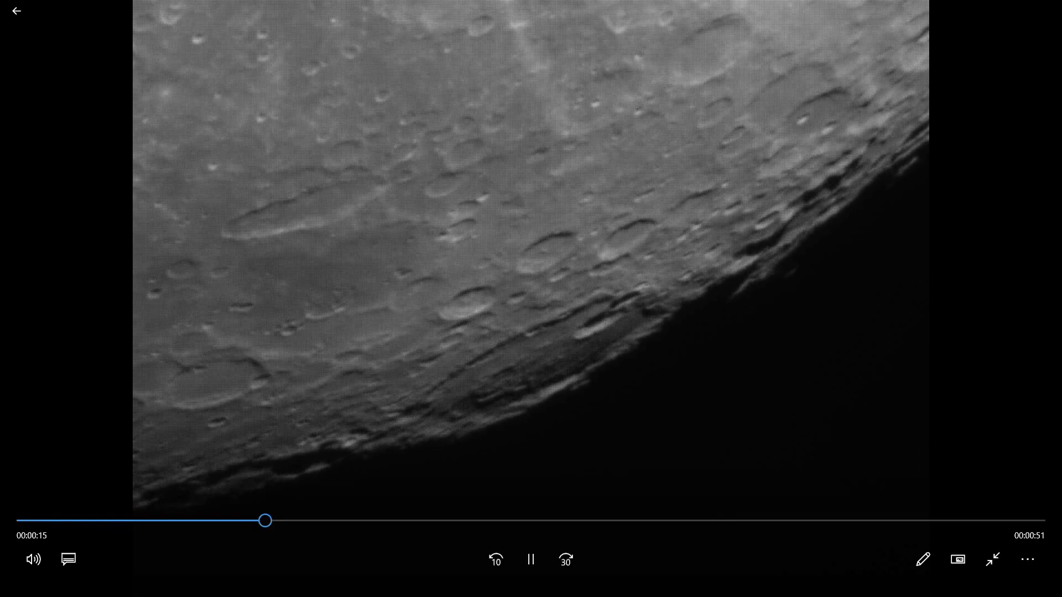
{"action": "left_click", "coordinate": [17, 11]}
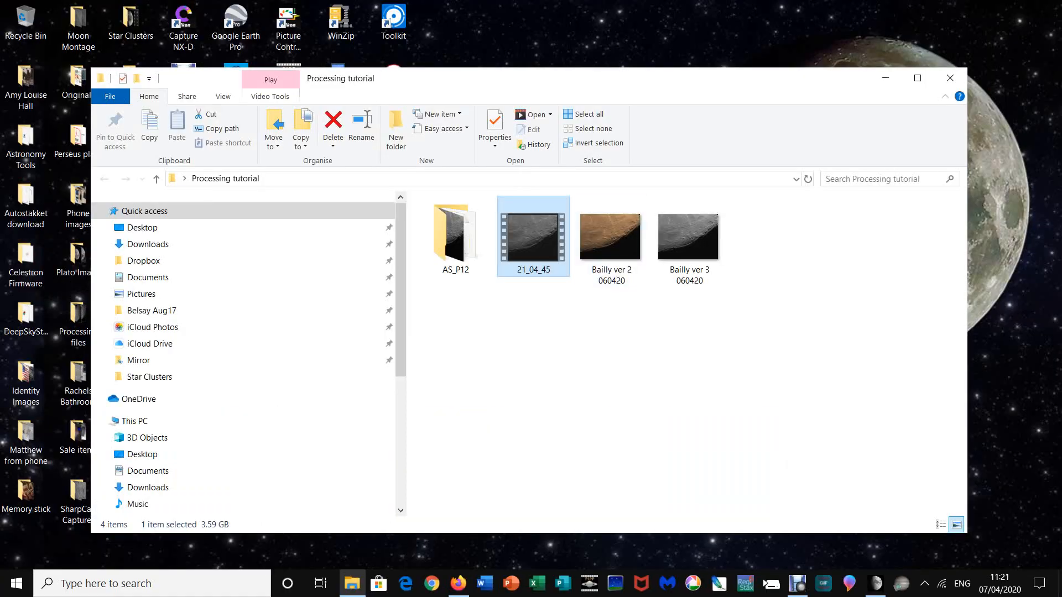
- Load the 21_04_45 video into AutoStakkert and set its colour mode to Force bayer RGGB
{"action": "left_click_drag", "start_coordinate": [603, 79], "coordinate": [802, 202]}
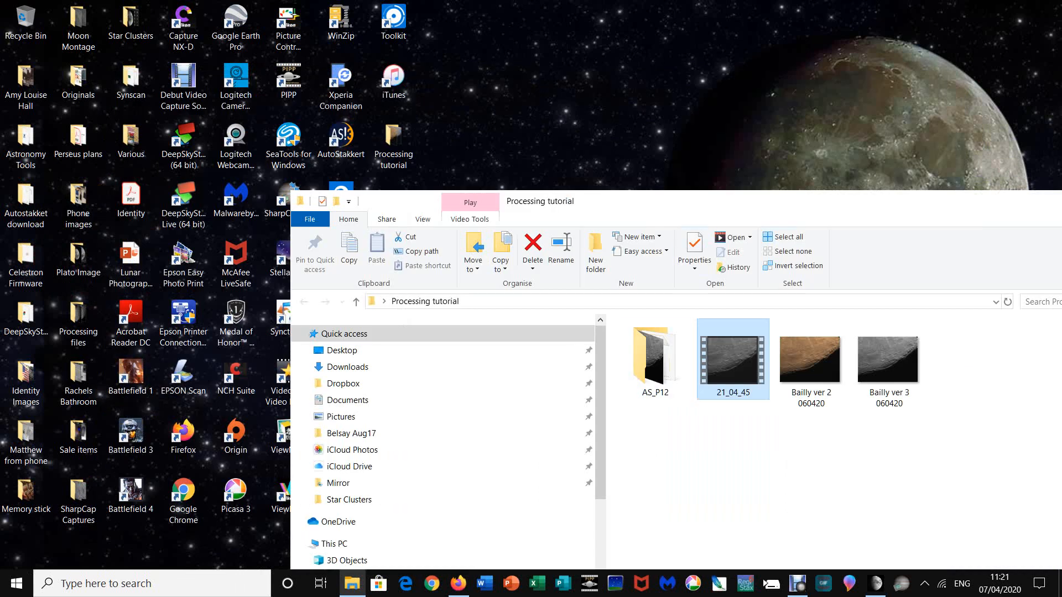
{"action": "left_click_drag", "start_coordinate": [733, 360], "coordinate": [345, 168]}
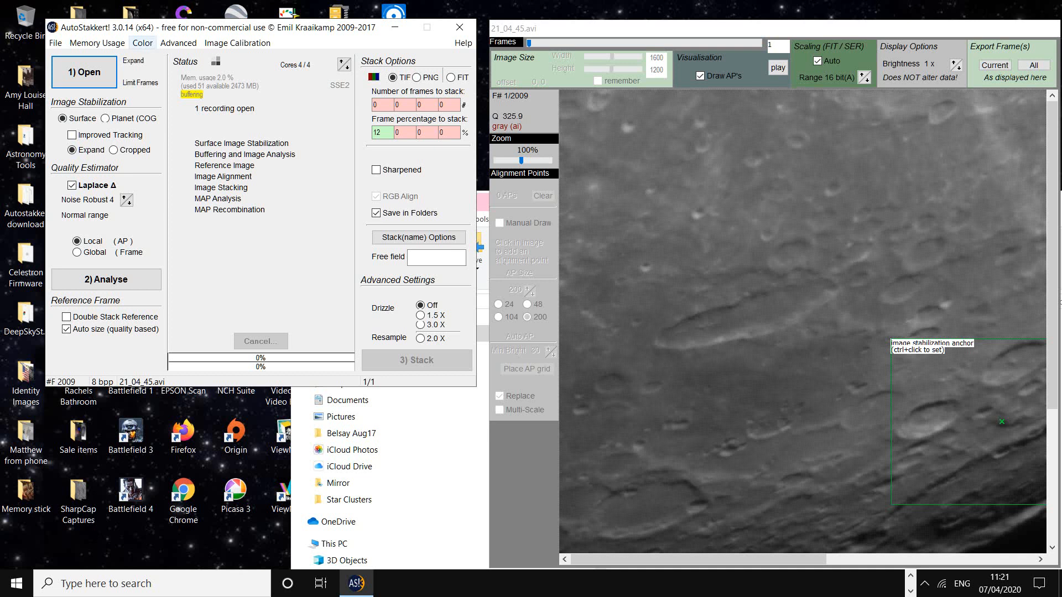
{"action": "left_click", "coordinate": [142, 42]}
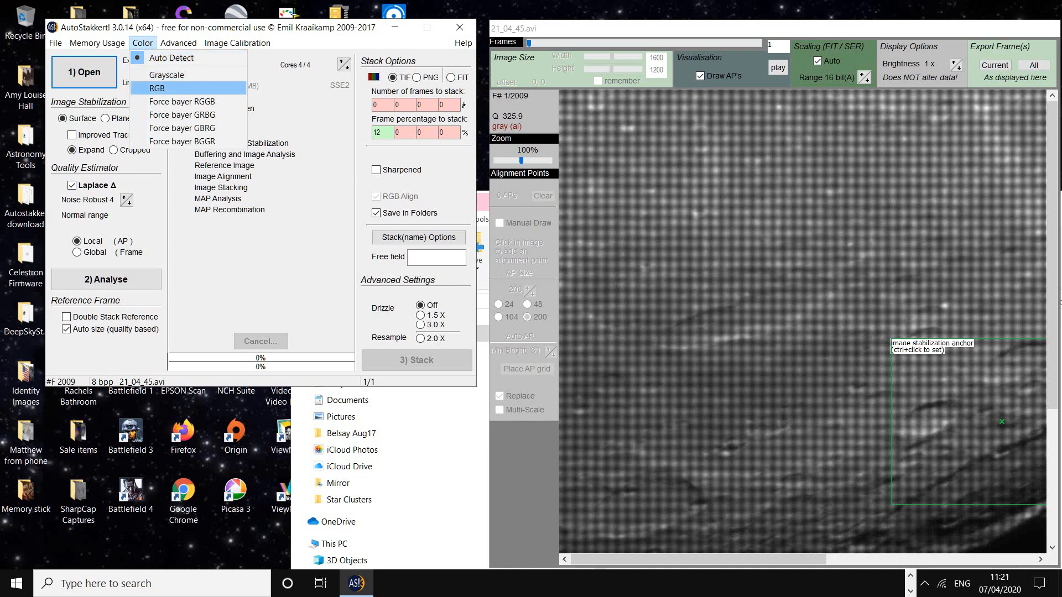
{"action": "left_click", "coordinate": [182, 102]}
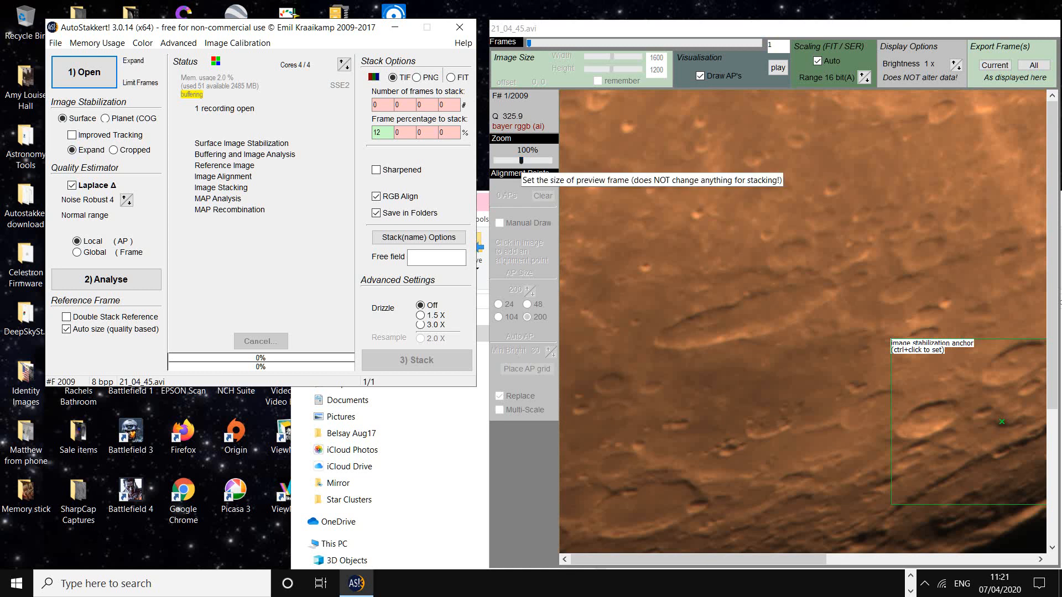
- Set the image stabilization anchor over the large crater near the lunar limb, with the preview at 50%, and analyse the frames
{"action": "left_click_drag", "start_coordinate": [521, 161], "coordinate": [512, 160]}
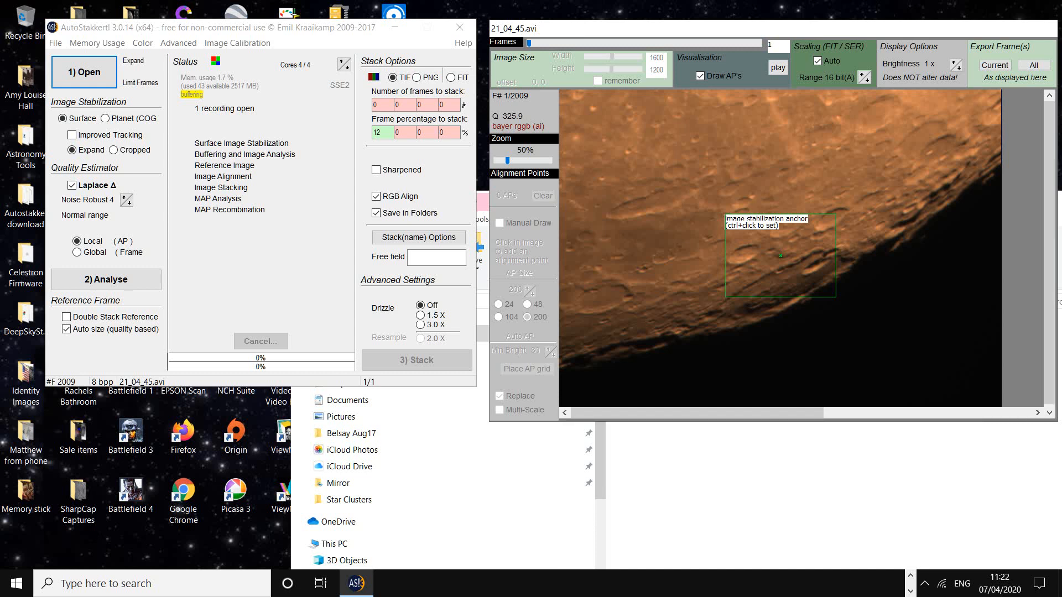
{"action": "left_click", "coordinate": [777, 285], "text": "ctrl"}
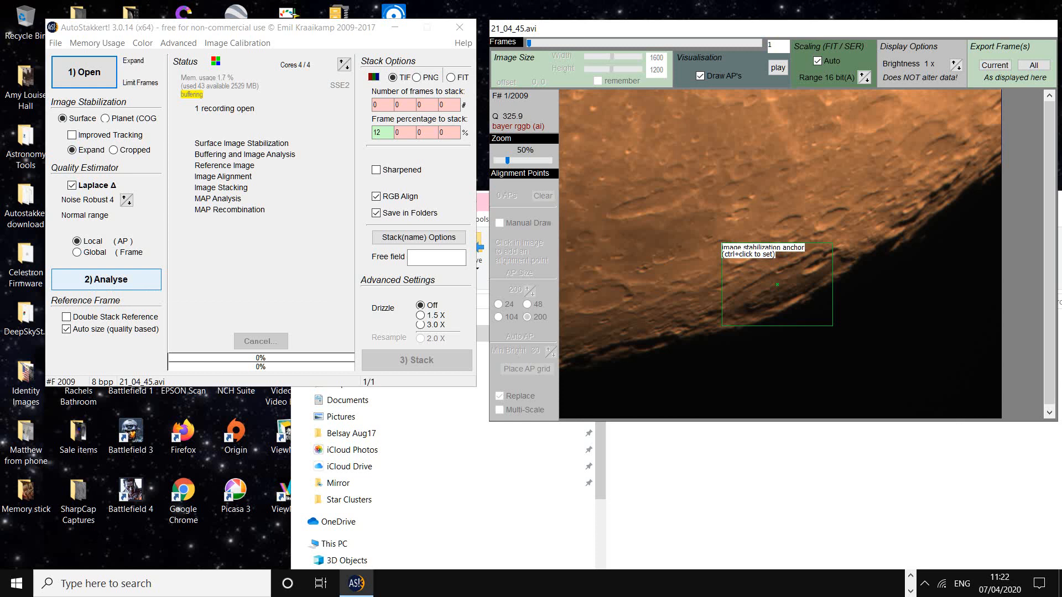
{"action": "left_click", "coordinate": [105, 279]}
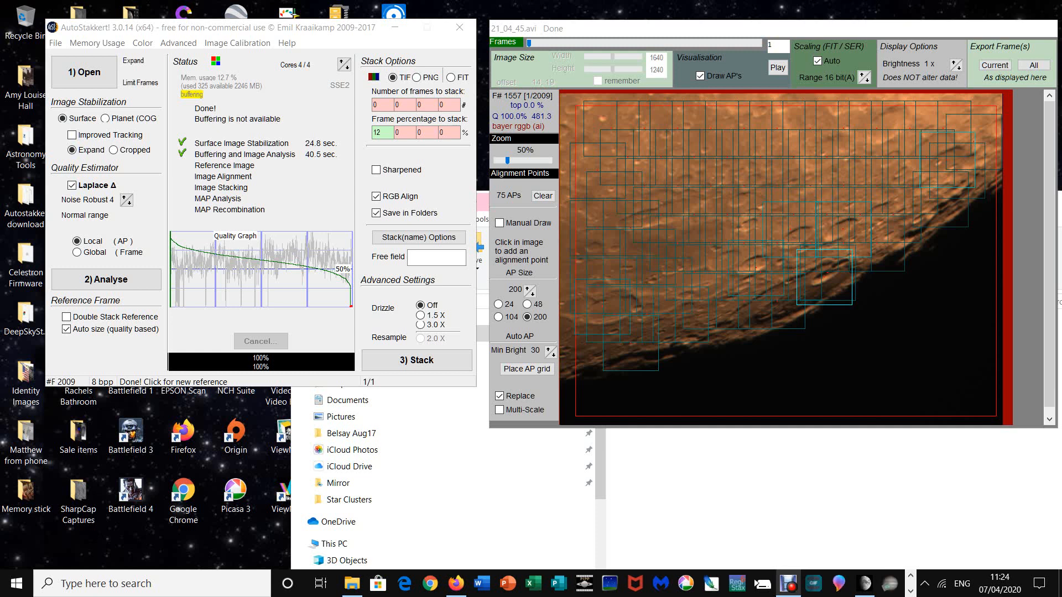
- Show the frame at about 12% on the quality graph and clear all existing alignment points
{"action": "left_click", "coordinate": [191, 267]}
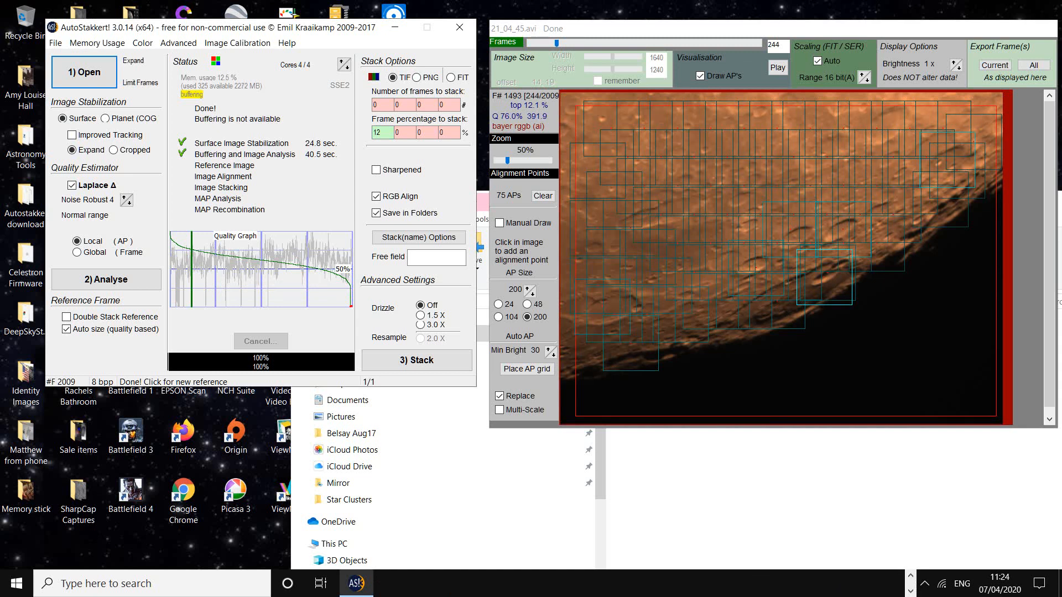
{"action": "left_click", "coordinate": [823, 277]}
{"action": "left_click", "coordinate": [543, 196]}
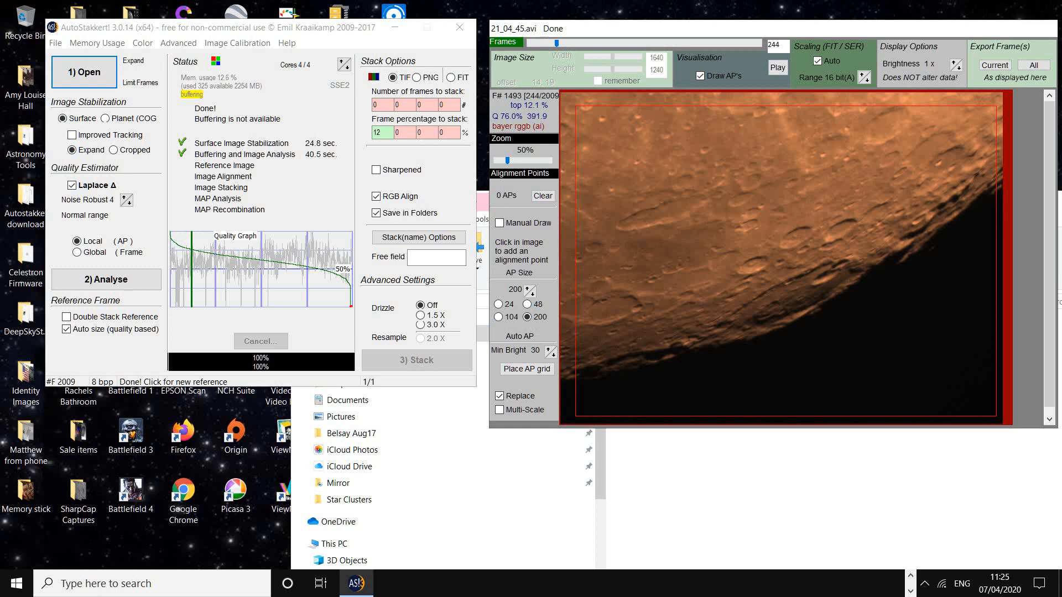
- Try hand-placing alignment points of sizes 200 and 104 on craters and along the limb, and clear them
{"action": "left_click", "coordinate": [795, 237]}
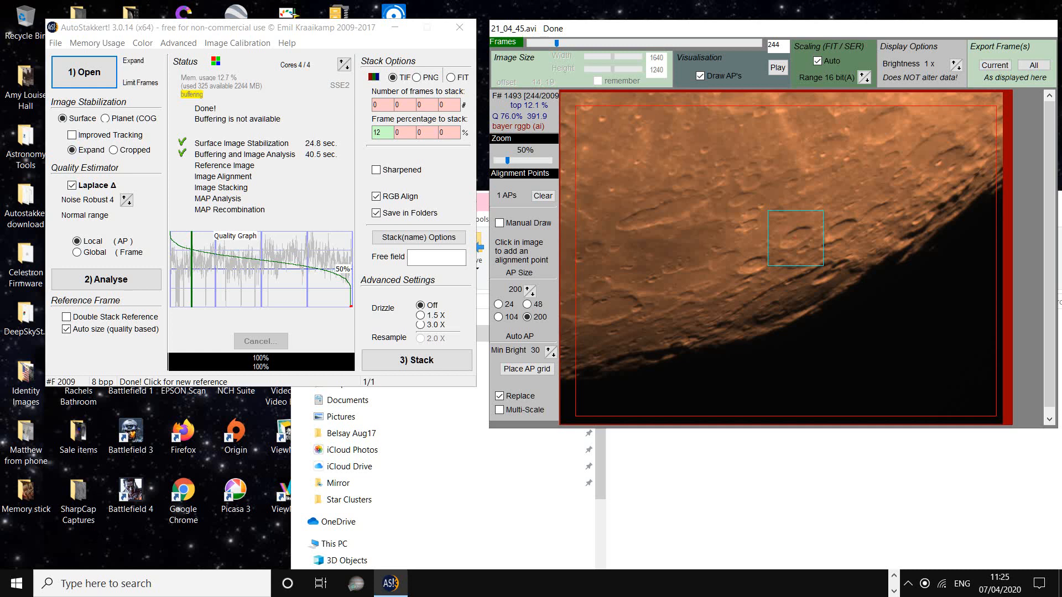
{"action": "left_click", "coordinate": [543, 196]}
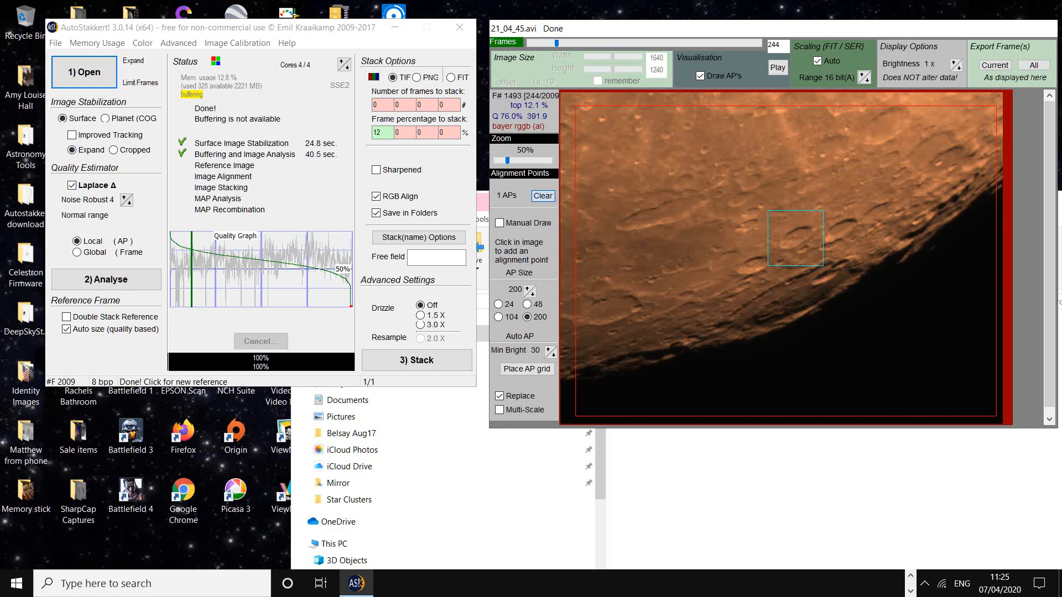
{"action": "left_click", "coordinate": [498, 317]}
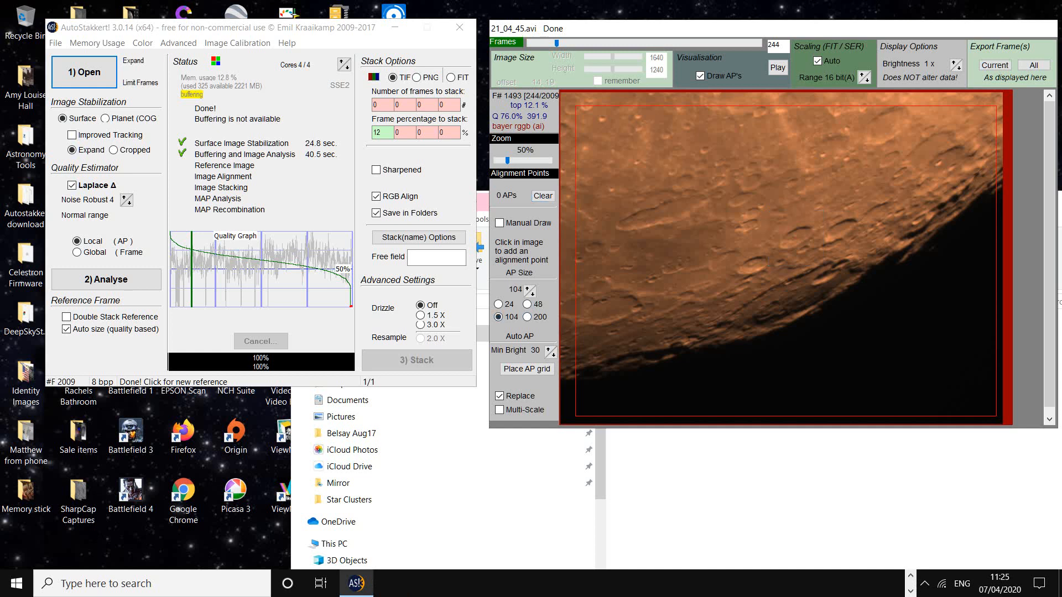
{"action": "left_click", "coordinate": [842, 226]}
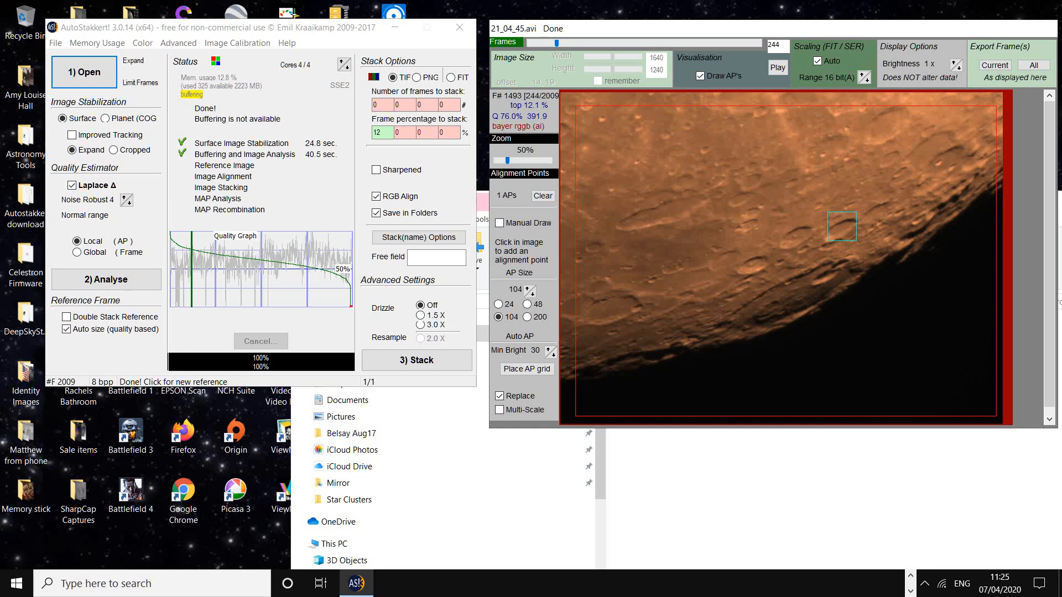
{"action": "left_click", "coordinate": [841, 263]}
{"action": "left_click", "coordinate": [939, 161]}
{"action": "left_click", "coordinate": [634, 306]}
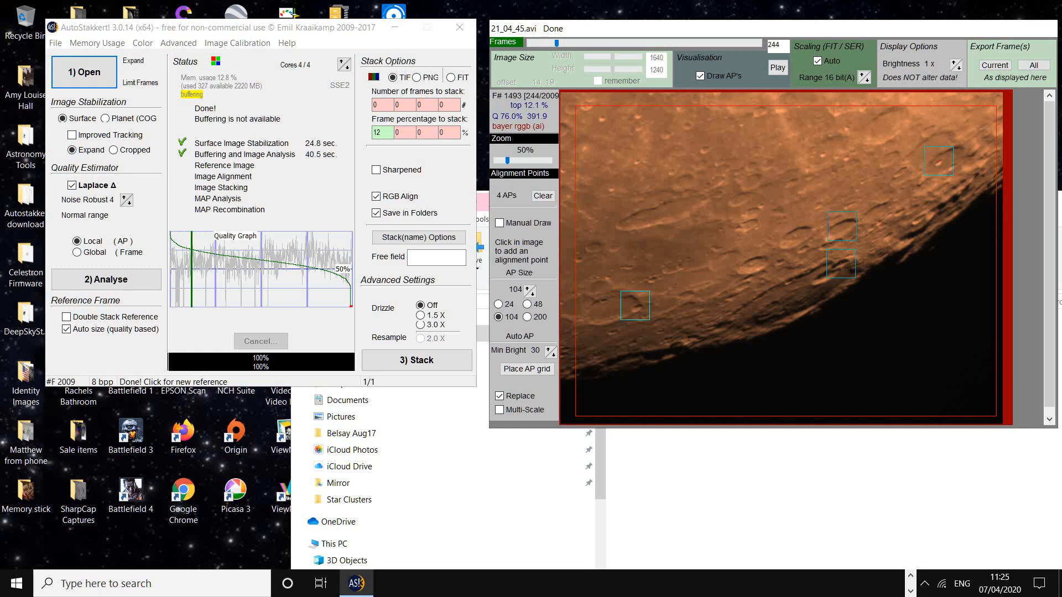
{"action": "left_click", "coordinate": [611, 331]}
{"action": "left_click", "coordinate": [634, 343]}
{"action": "left_click", "coordinate": [718, 327]}
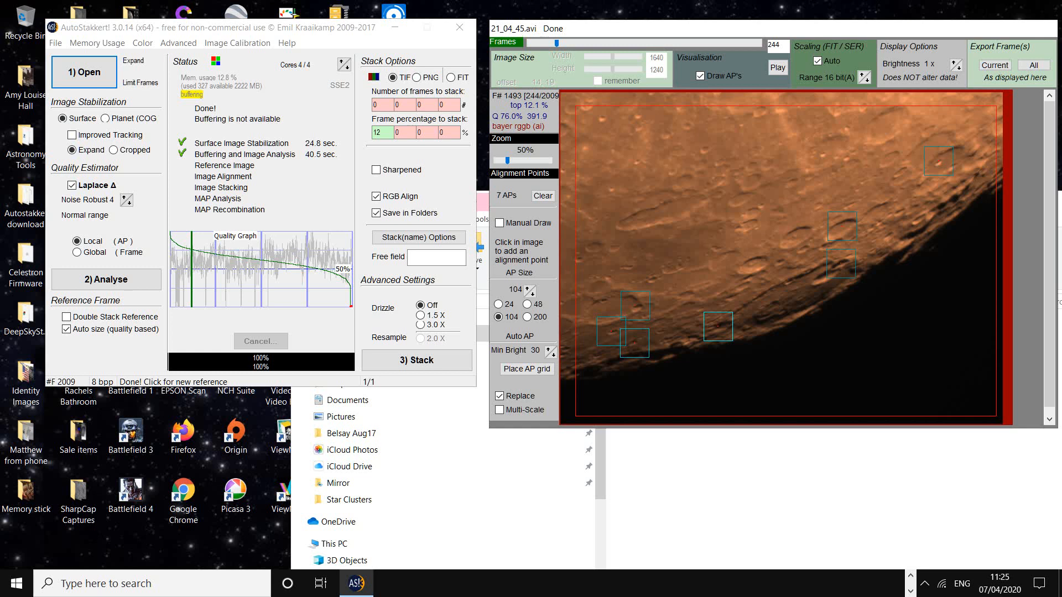
{"action": "left_click", "coordinate": [749, 265]}
{"action": "left_click", "coordinate": [743, 221]}
{"action": "left_click", "coordinate": [740, 203]}
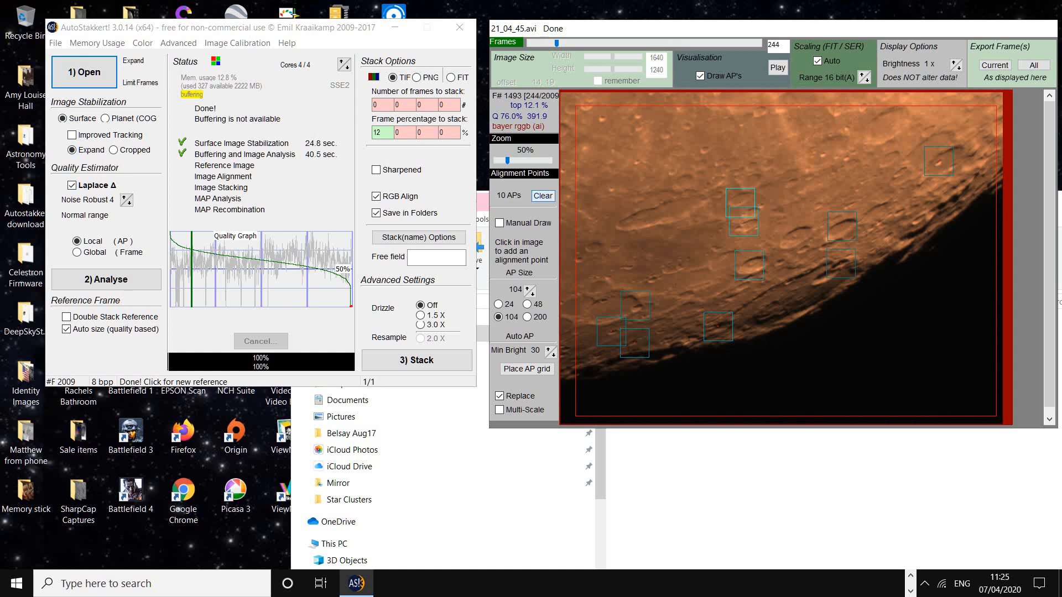
{"action": "left_click", "coordinate": [543, 196]}
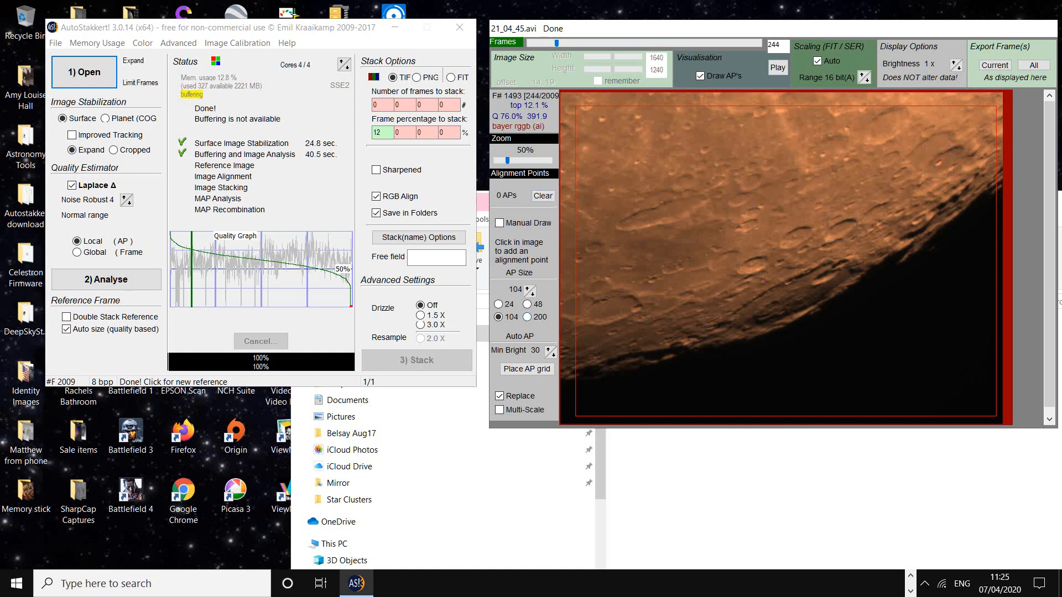
- Return the alignment point size to 200 and try the display brightness at 2x before restoring 1x
{"action": "left_click", "coordinate": [527, 317]}
{"action": "left_click", "coordinate": [954, 62]}
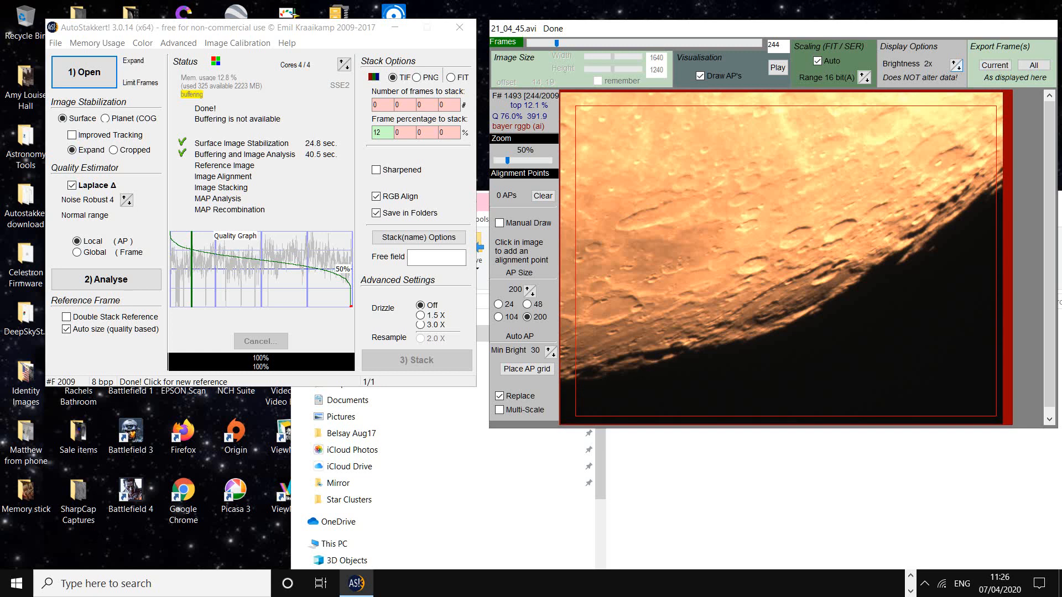
{"action": "left_click", "coordinate": [958, 68]}
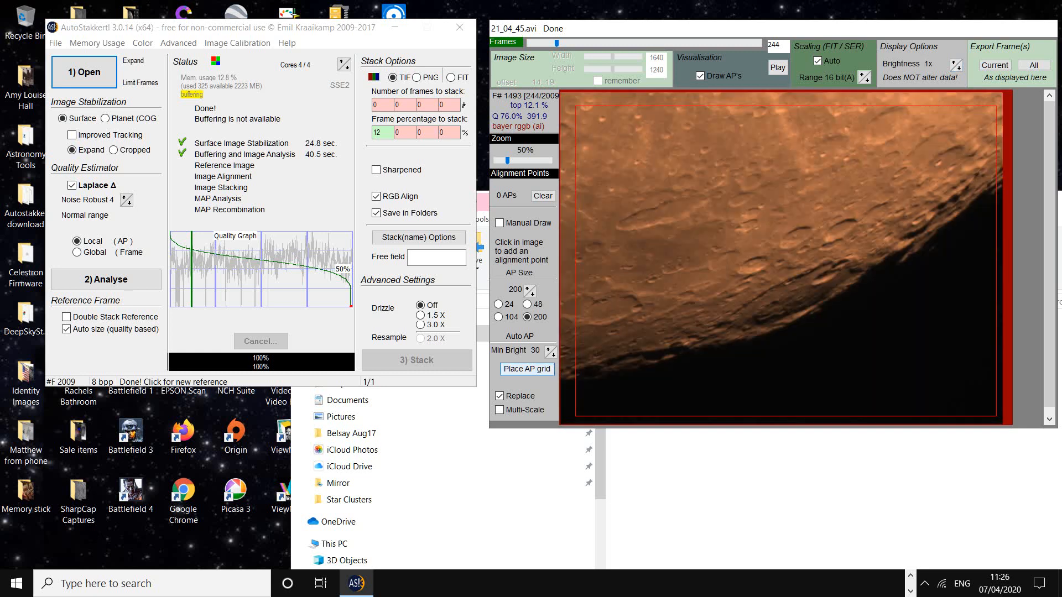
- Place the automatic alignment point grid at size 200 and add eight points by hand on prominent craters and along the limb
{"action": "left_click", "coordinate": [526, 369]}
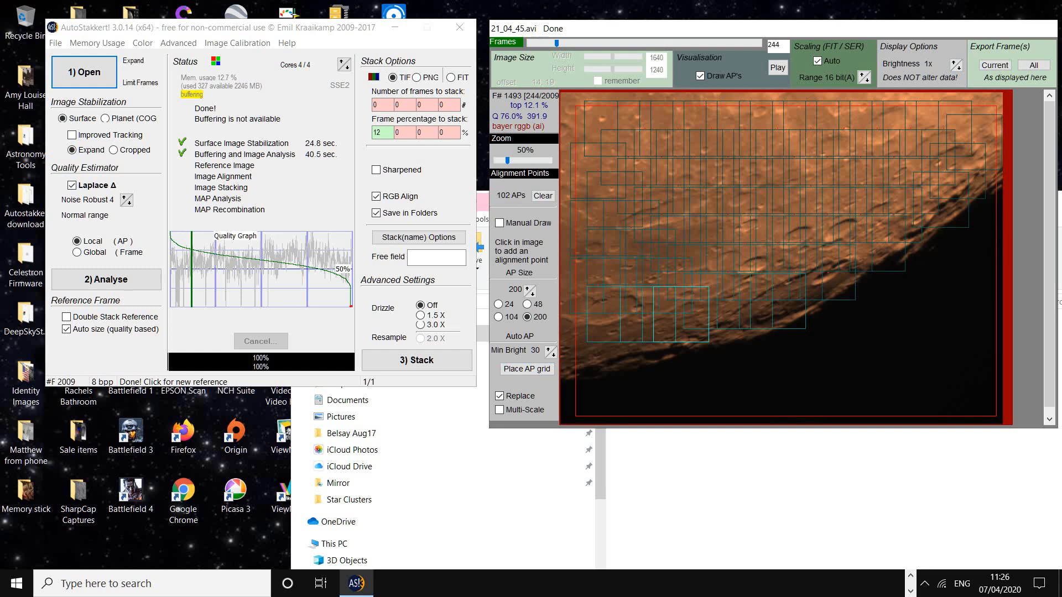
{"action": "left_click", "coordinate": [845, 230]}
{"action": "left_click", "coordinate": [796, 233]}
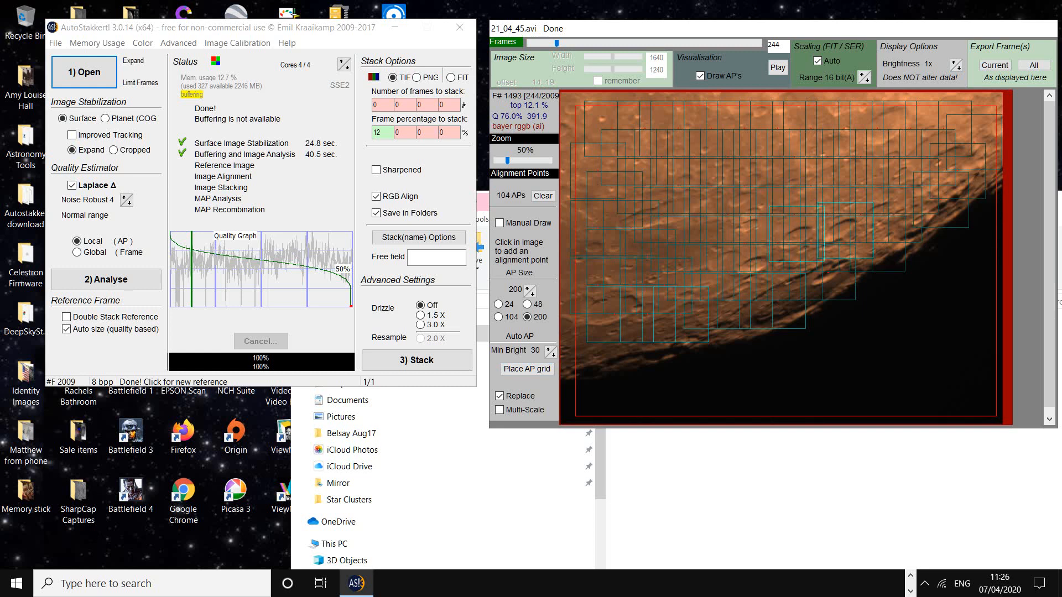
{"action": "left_click", "coordinate": [751, 262]}
{"action": "left_click", "coordinate": [823, 276]}
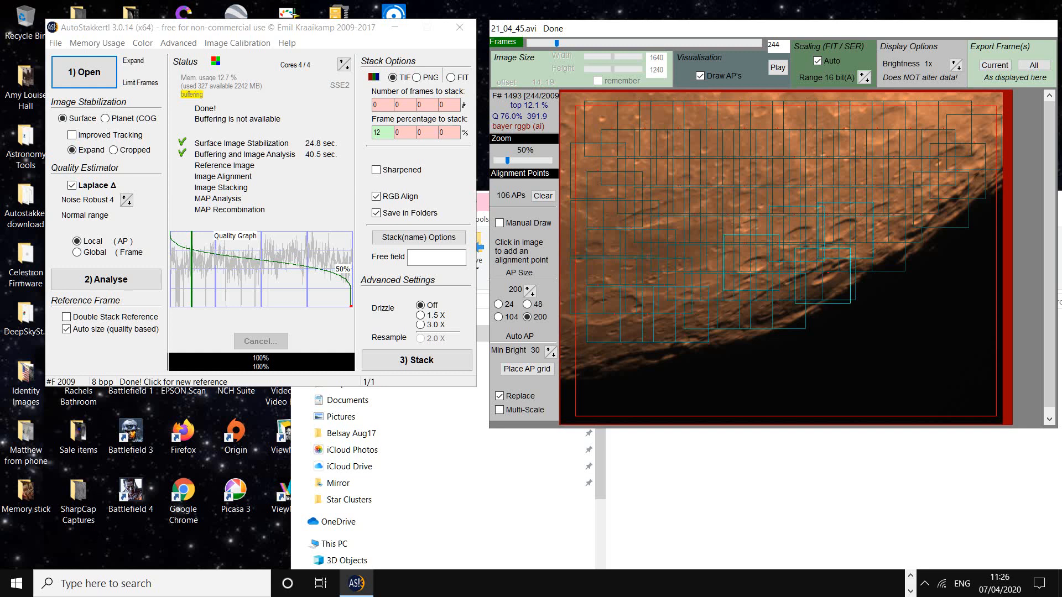
{"action": "left_click", "coordinate": [942, 161]}
{"action": "left_click", "coordinate": [616, 307]}
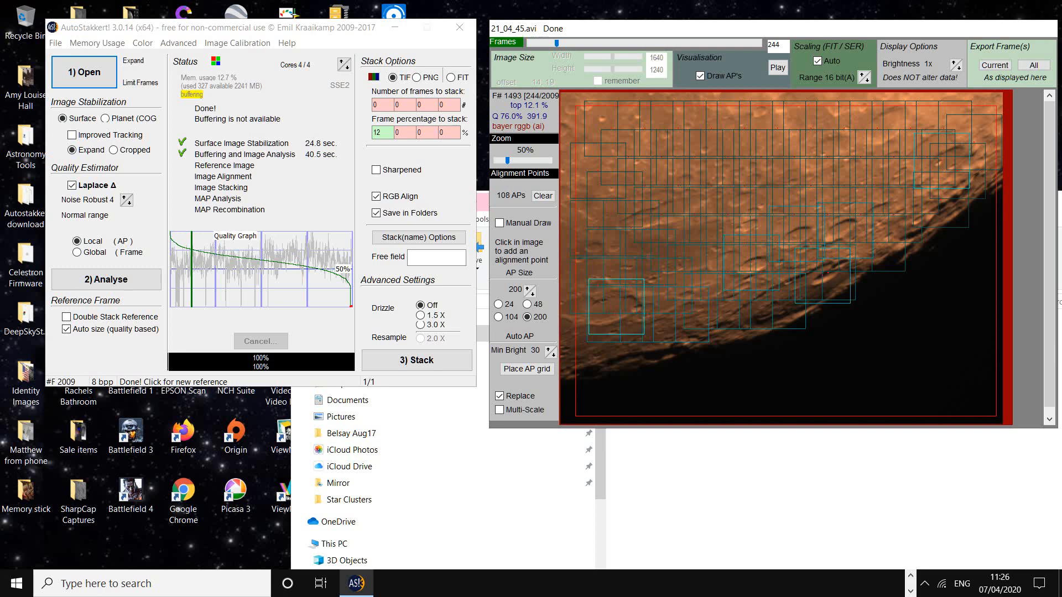
{"action": "left_click", "coordinate": [663, 355]}
{"action": "left_click", "coordinate": [720, 327]}
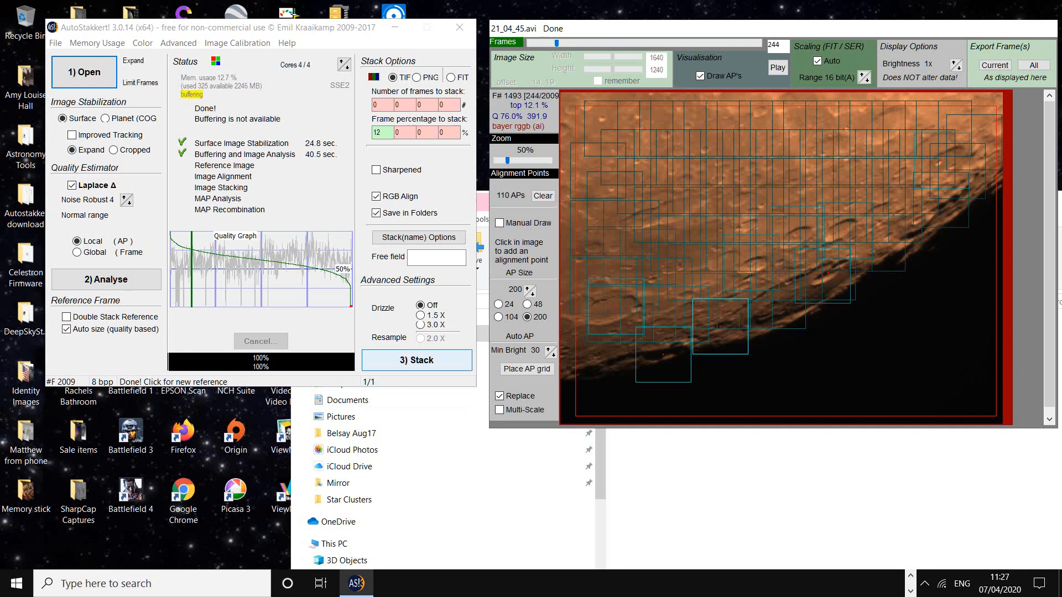
- Stack the best 12% of the frames as TIF, and close AutoStakkert and the Processing tutorial folder window
{"action": "left_click", "coordinate": [417, 360]}
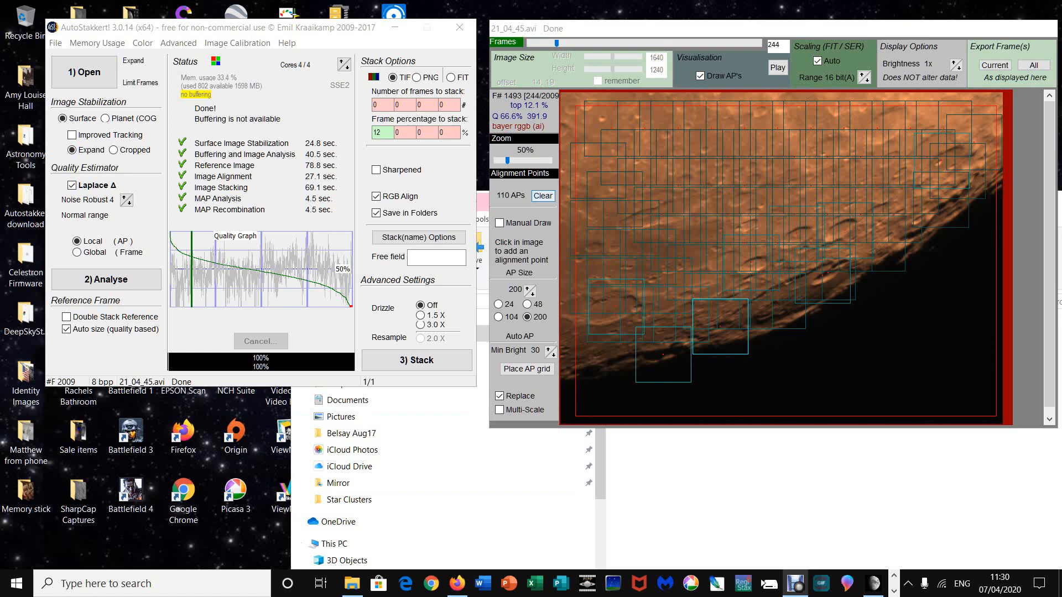
{"action": "left_click", "coordinate": [542, 196]}
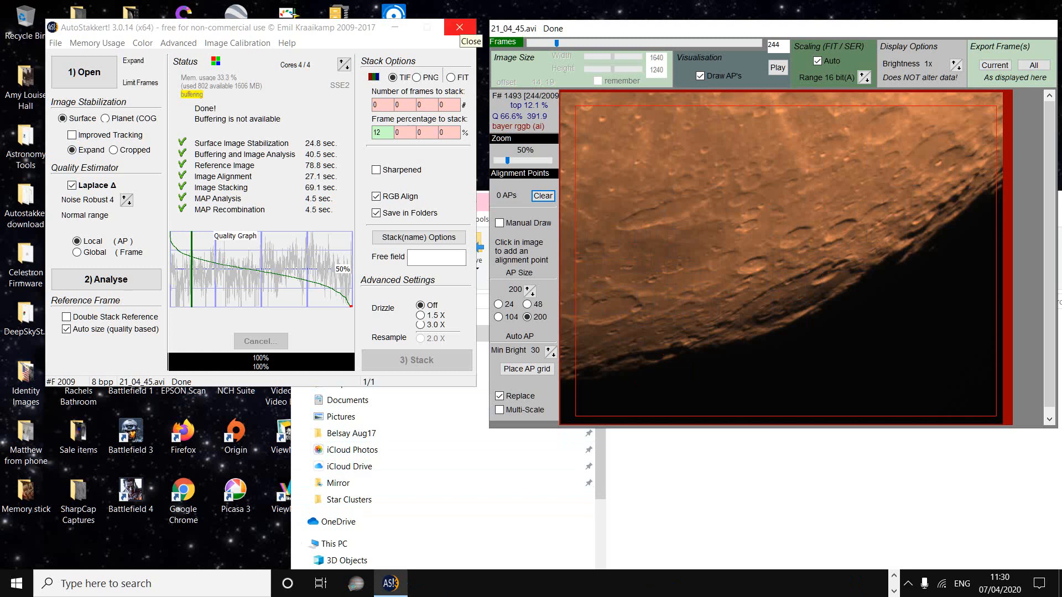
{"action": "left_click", "coordinate": [459, 27]}
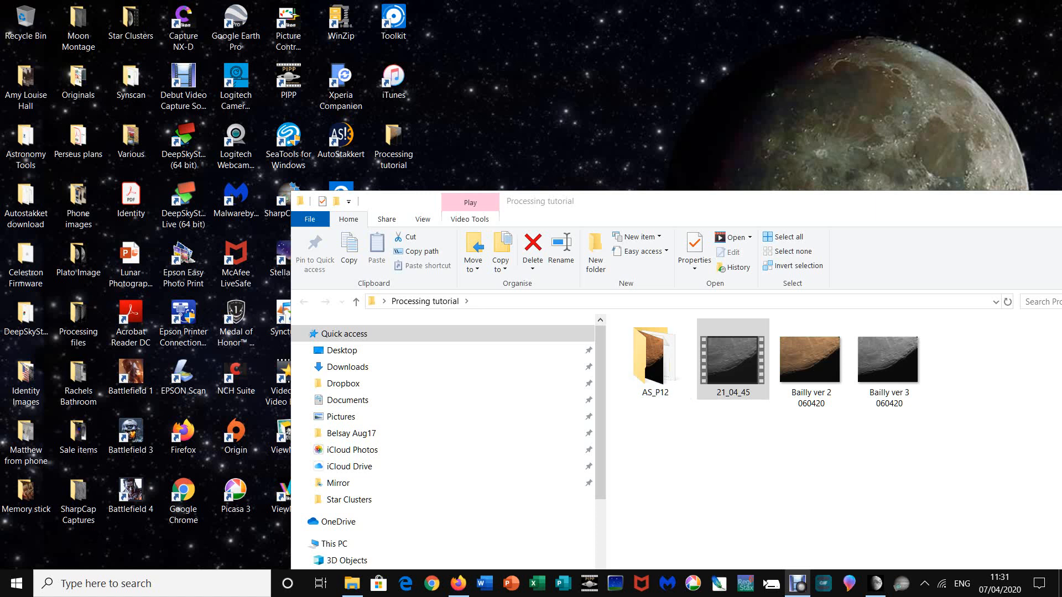
{"action": "left_click_drag", "start_coordinate": [916, 205], "coordinate": [719, 242]}
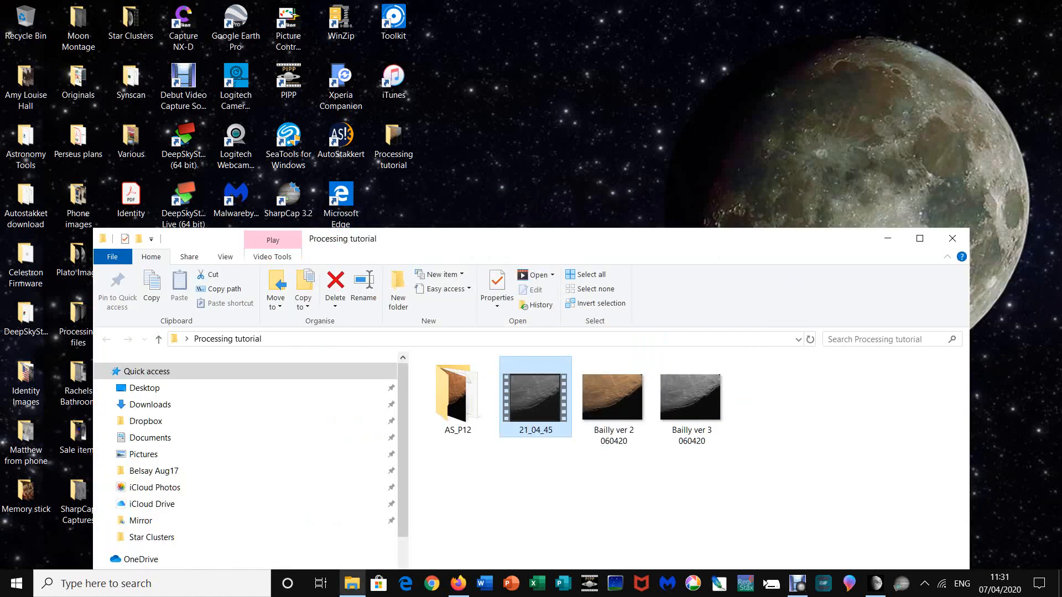
{"action": "left_click", "coordinate": [952, 239]}
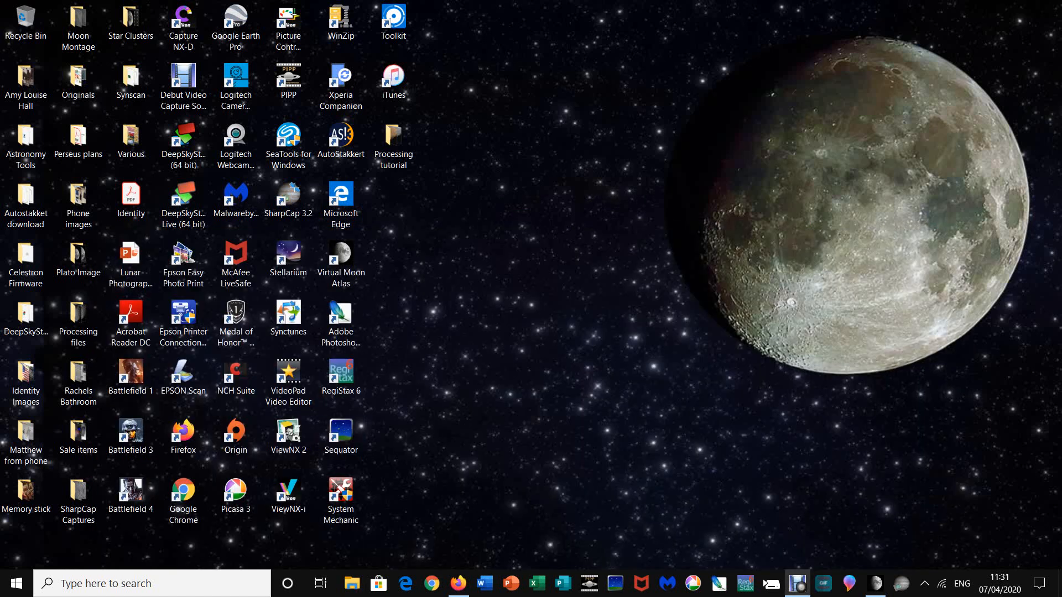
- Start RegiStax 6 and open the stacked colour image 21_04_45_lapl4_ap110 from the AS_P12 folder
{"action": "double_click", "coordinate": [340, 376]}
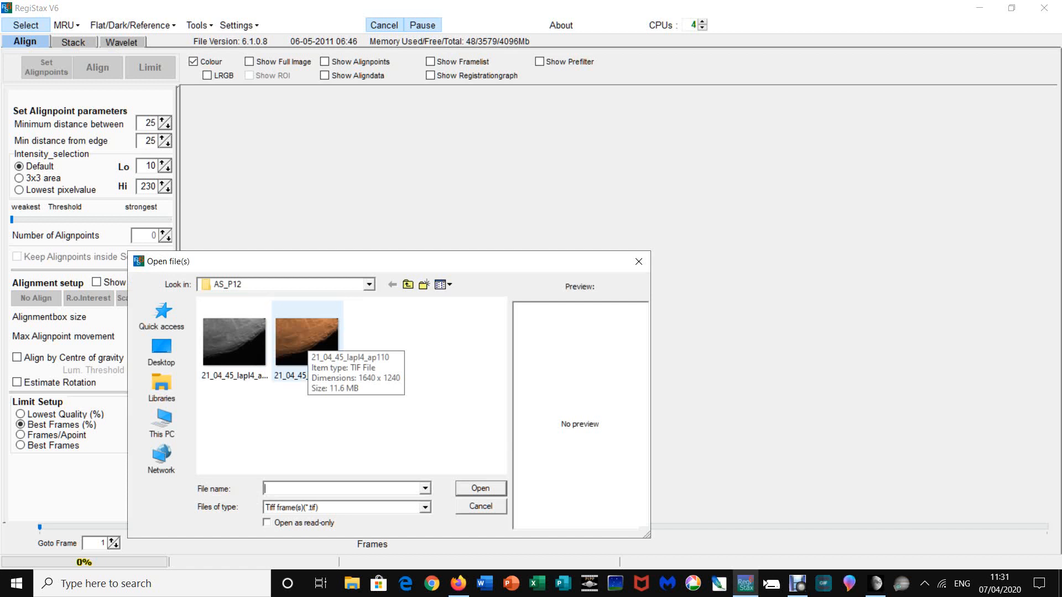
{"action": "left_click", "coordinate": [307, 340]}
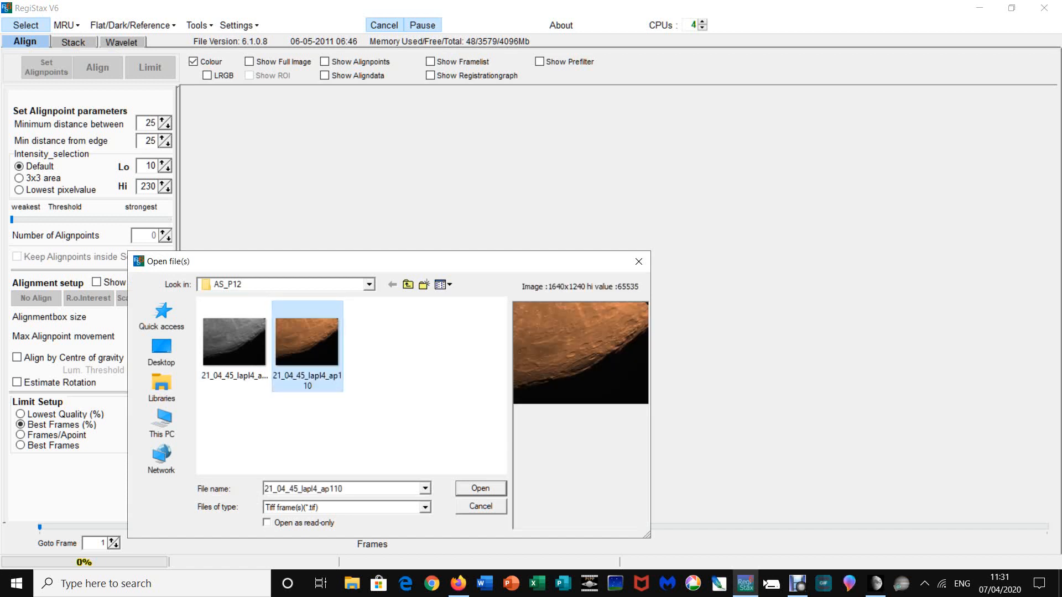
{"action": "key", "text": "Return"}
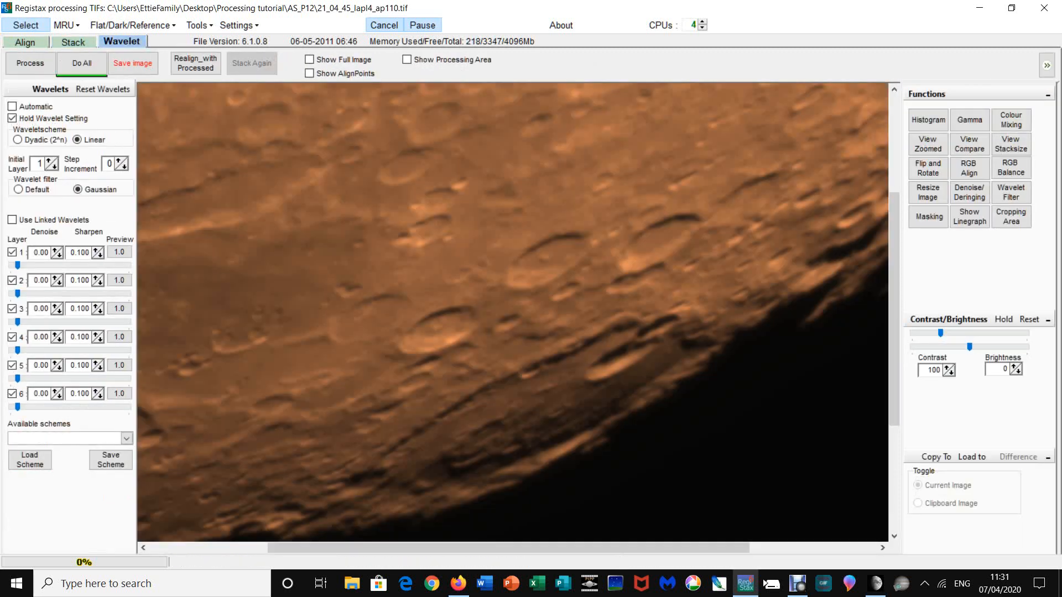
- Show the full image and the processing area, and raise wavelet layer 1 to the maximum of 100 across the whole image
{"action": "left_click", "coordinate": [309, 60]}
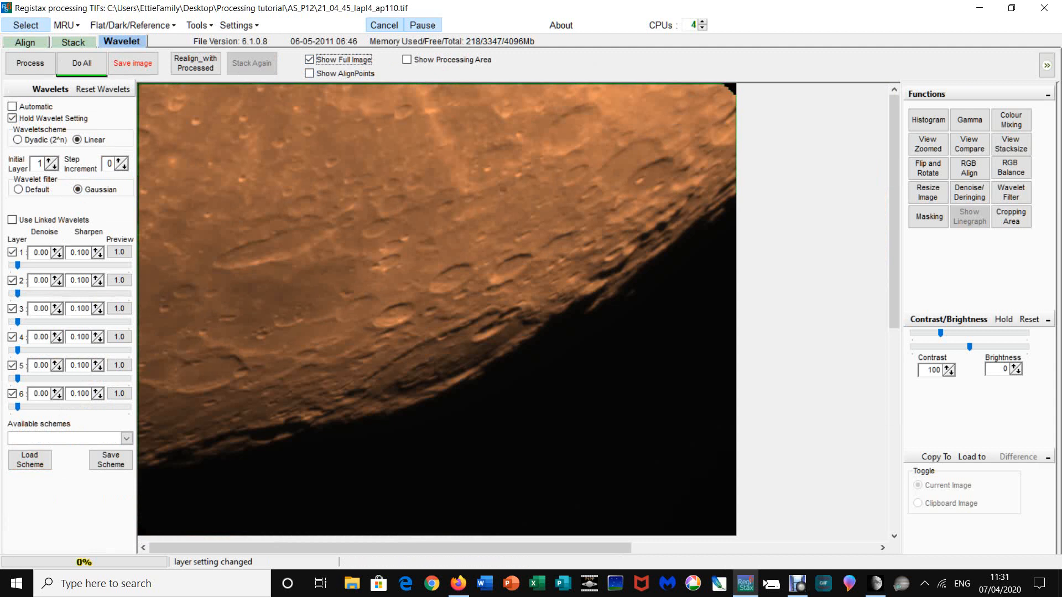
{"action": "left_click", "coordinate": [407, 60]}
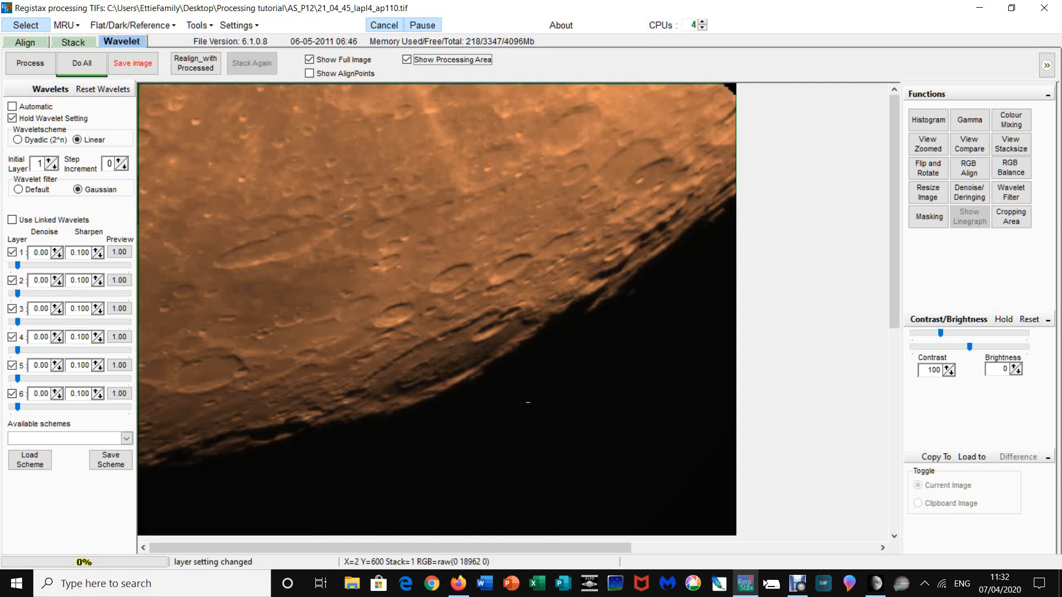
{"action": "left_click_drag", "start_coordinate": [18, 265], "coordinate": [129, 265]}
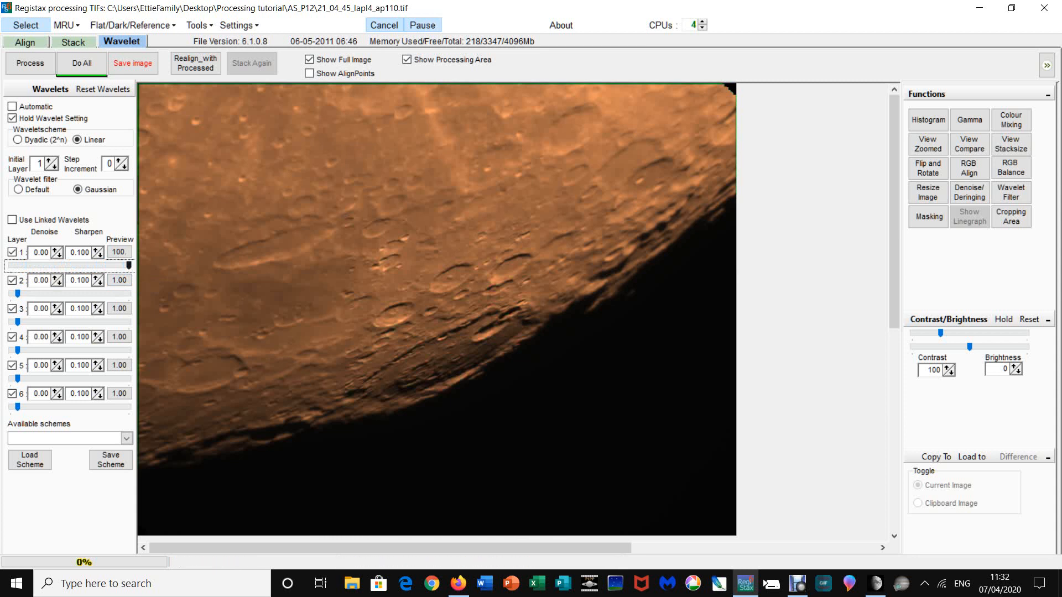
{"action": "left_click", "coordinate": [81, 63]}
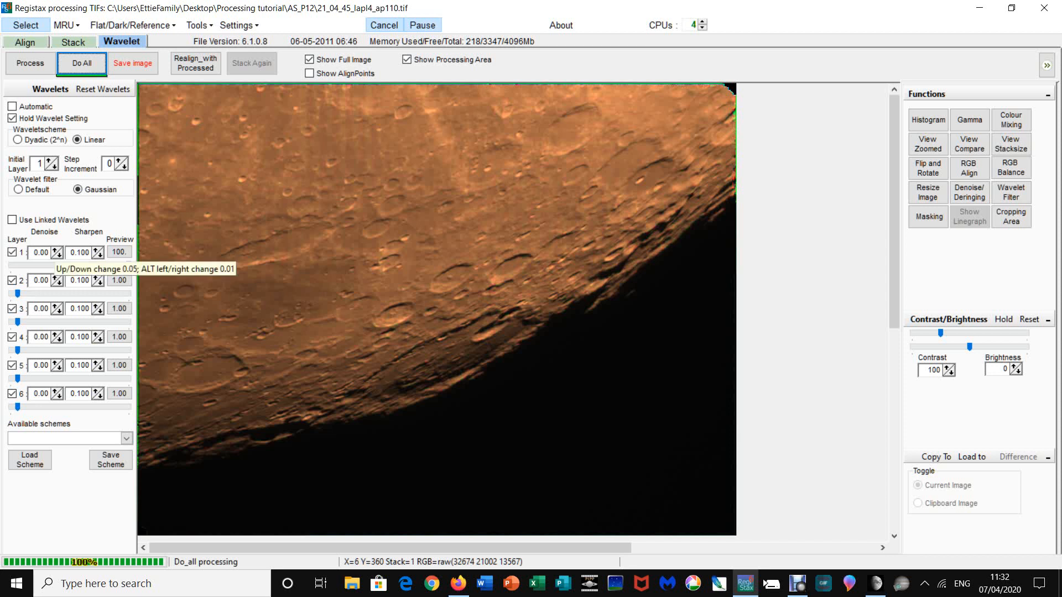
- Set the denoise value of wavelet layer 1 to 0.20 and apply it to the whole image
{"action": "left_click", "coordinate": [56, 250]}
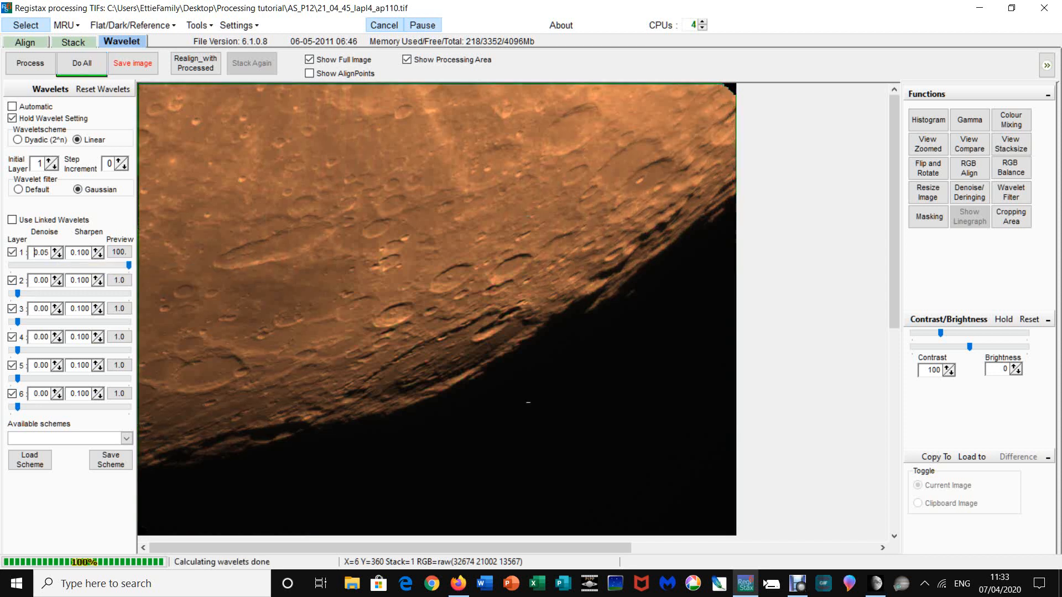
{"action": "left_click", "coordinate": [56, 250]}
{"action": "key", "text": "Up"}
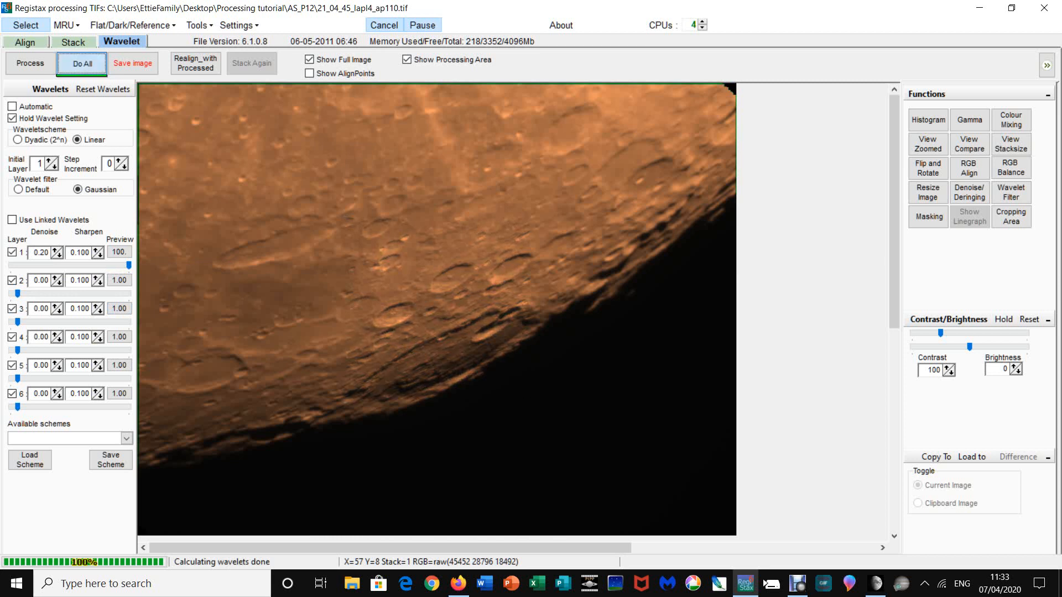
{"action": "left_click", "coordinate": [82, 63]}
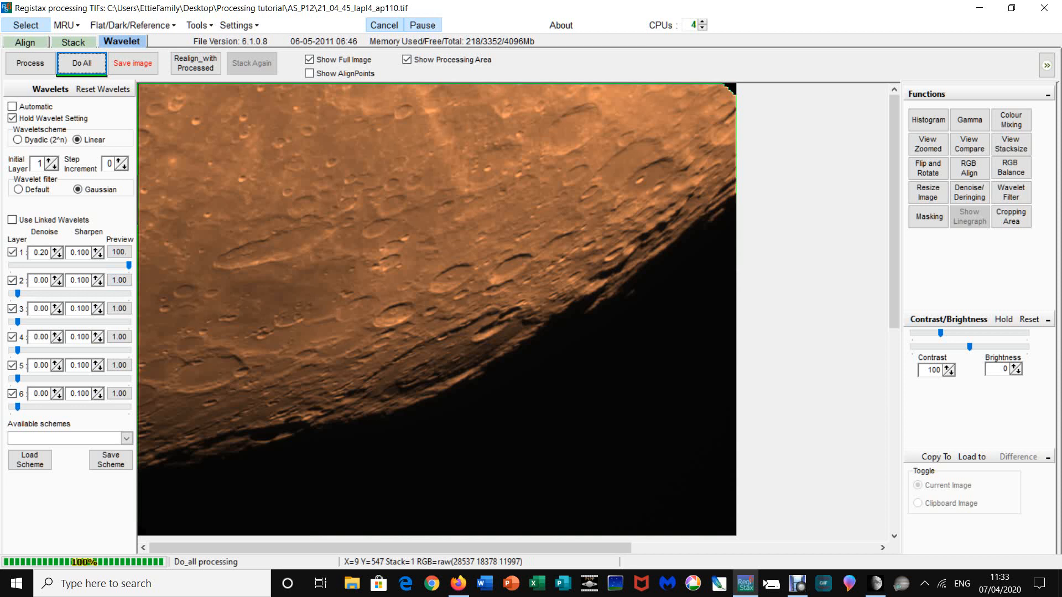
- Set the sharpen value of wavelet layer 1 to 0.120 and apply it to the whole image
{"action": "left_click", "coordinate": [80, 252]}
{"action": "key", "text": "Up"}
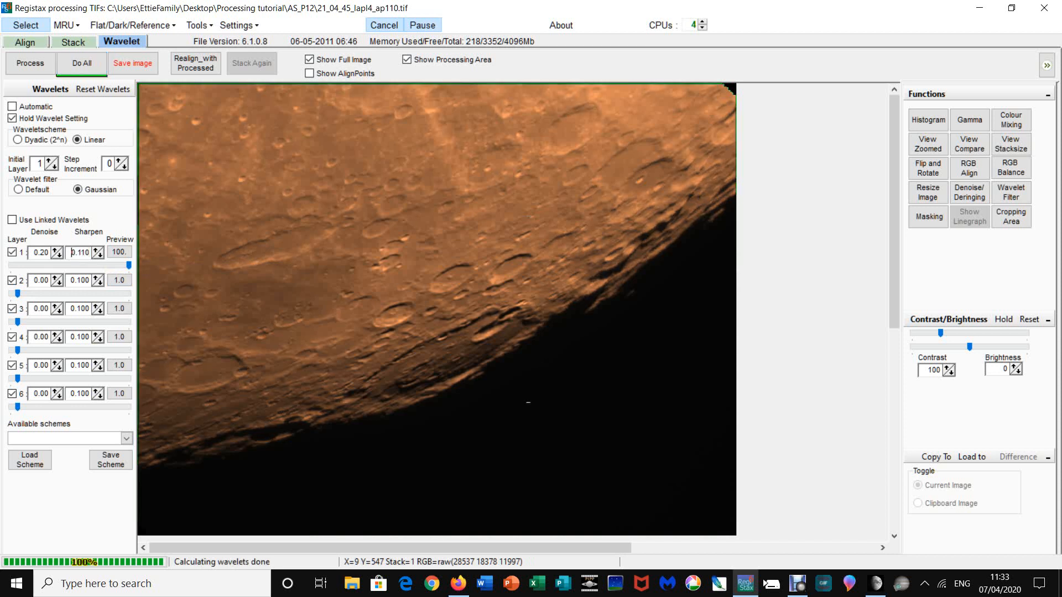
{"action": "key", "text": "Up"}
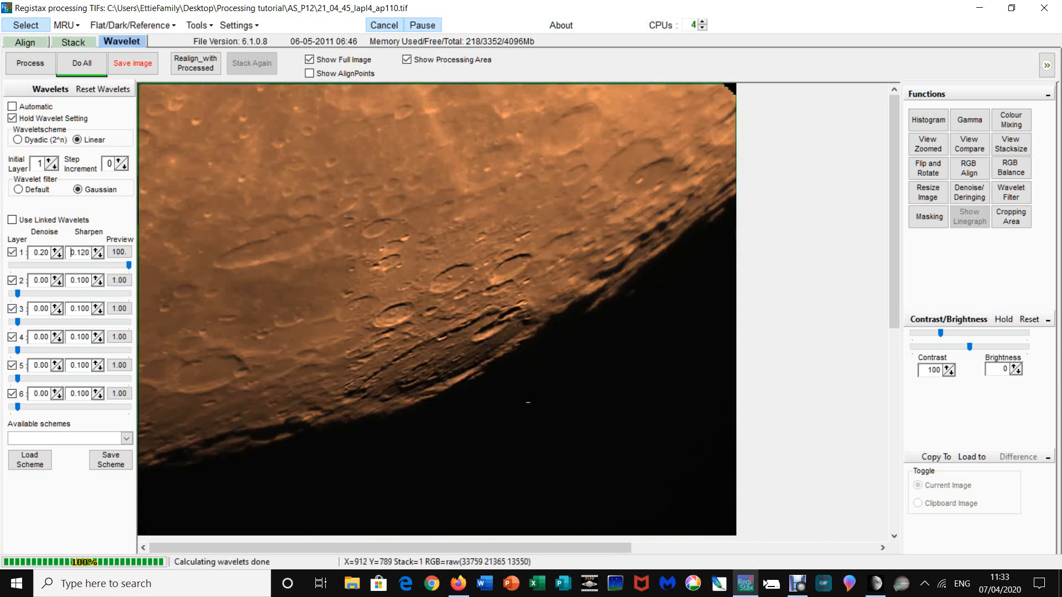
{"action": "left_click", "coordinate": [82, 63]}
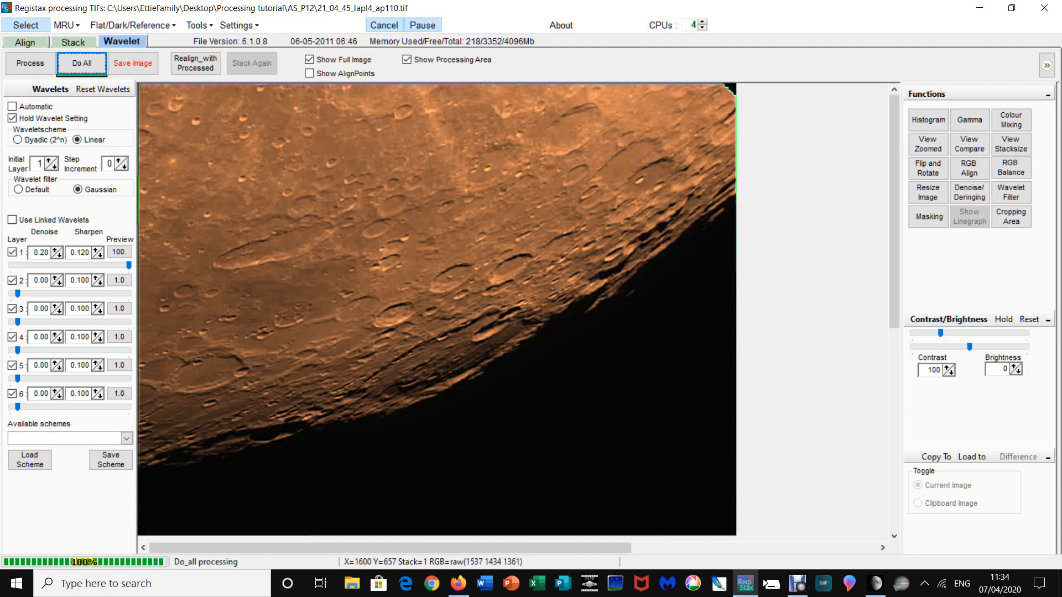
- Adjust the RGB balance with a red weight of 0.85 and a blue weight of 1.15, and apply it to the whole image
{"action": "left_click", "coordinate": [1011, 167]}
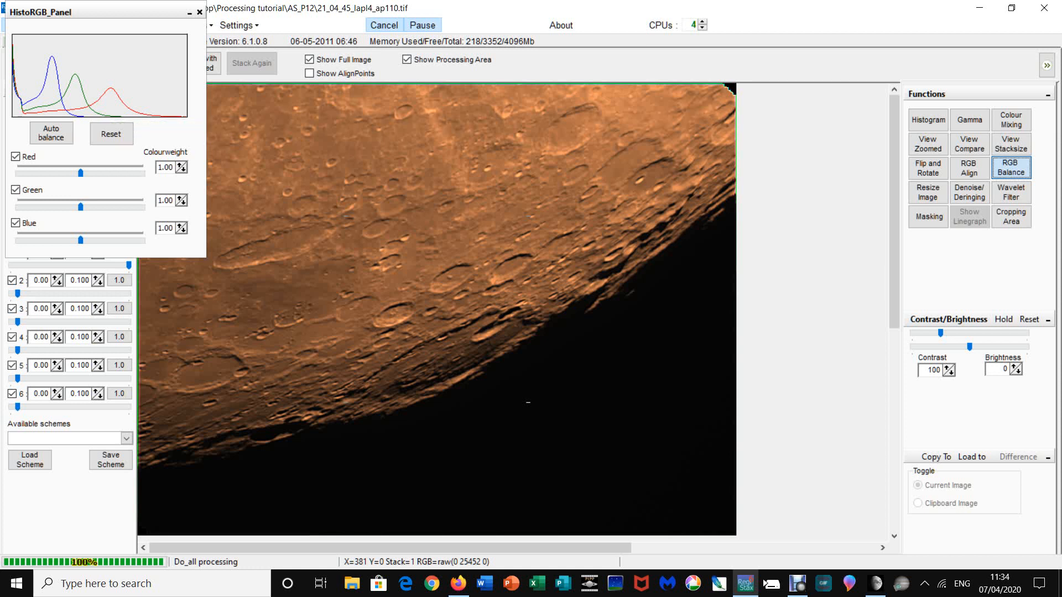
{"action": "left_click", "coordinate": [183, 170]}
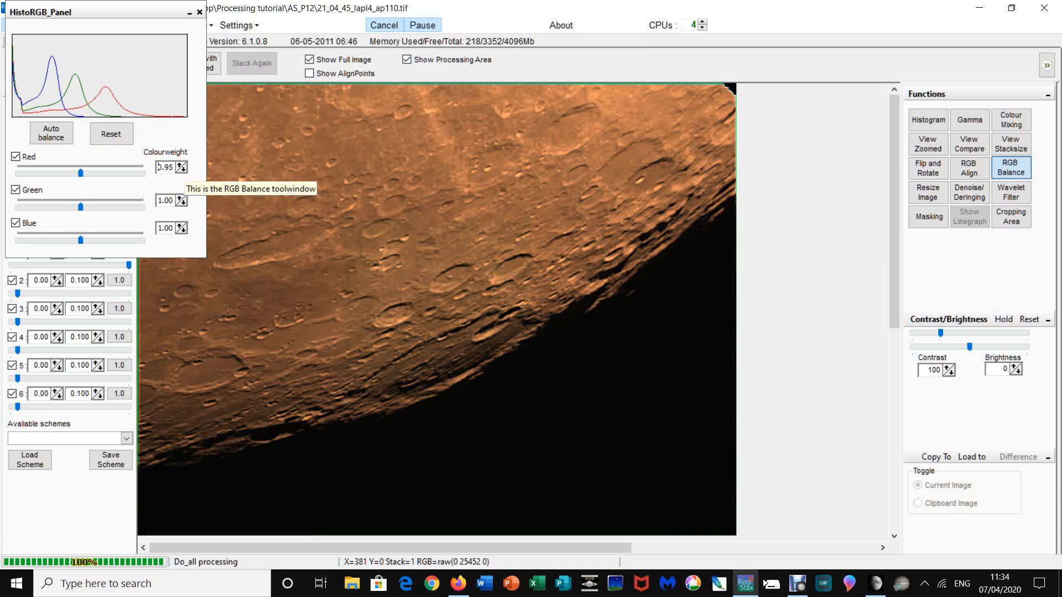
{"action": "left_click", "coordinate": [183, 170]}
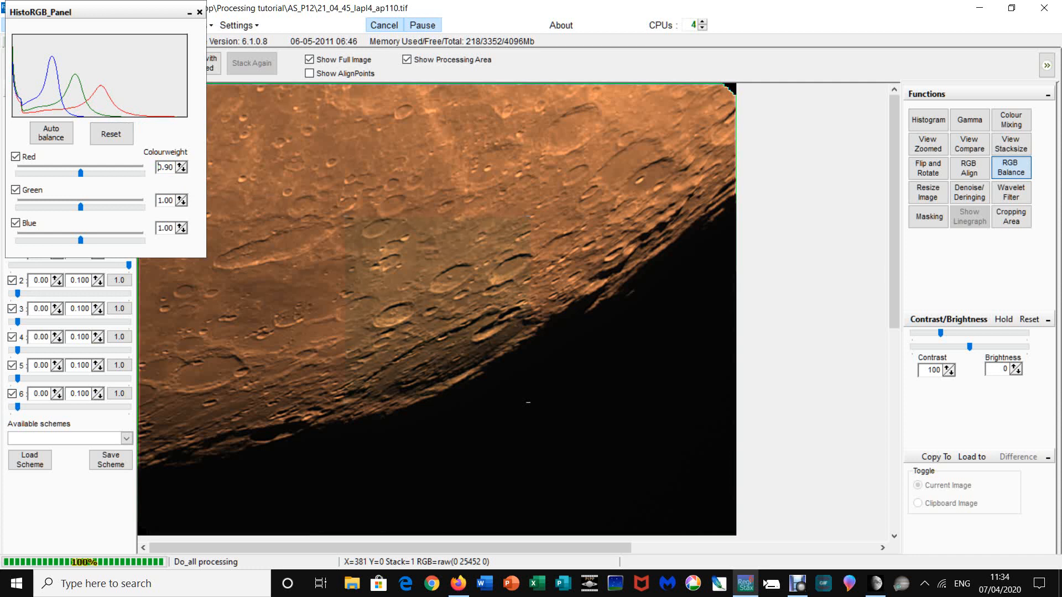
{"action": "scroll", "coordinate": [158, 167], "scroll_direction": "down", "scroll_amount": 1}
{"action": "left_click", "coordinate": [180, 225]}
{"action": "left_click", "coordinate": [180, 225]}
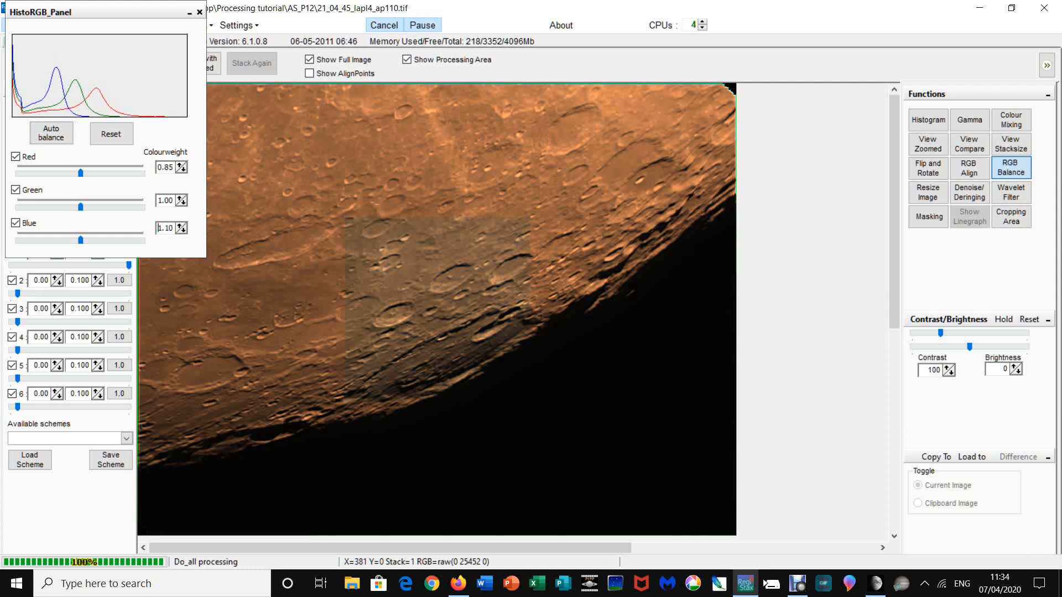
{"action": "left_click", "coordinate": [181, 225]}
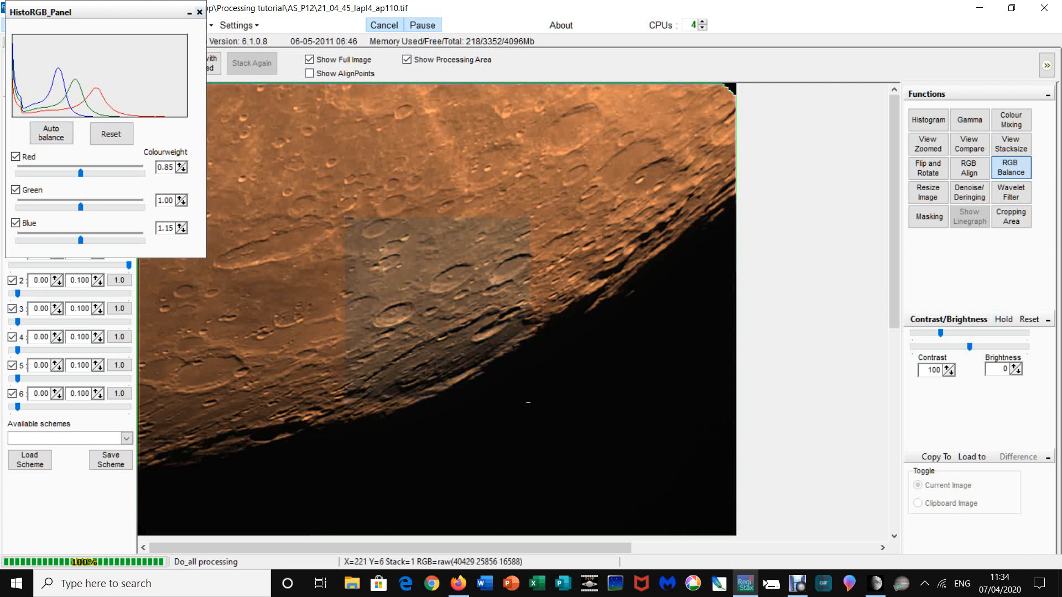
{"action": "left_click", "coordinate": [199, 12]}
{"action": "left_click", "coordinate": [82, 63]}
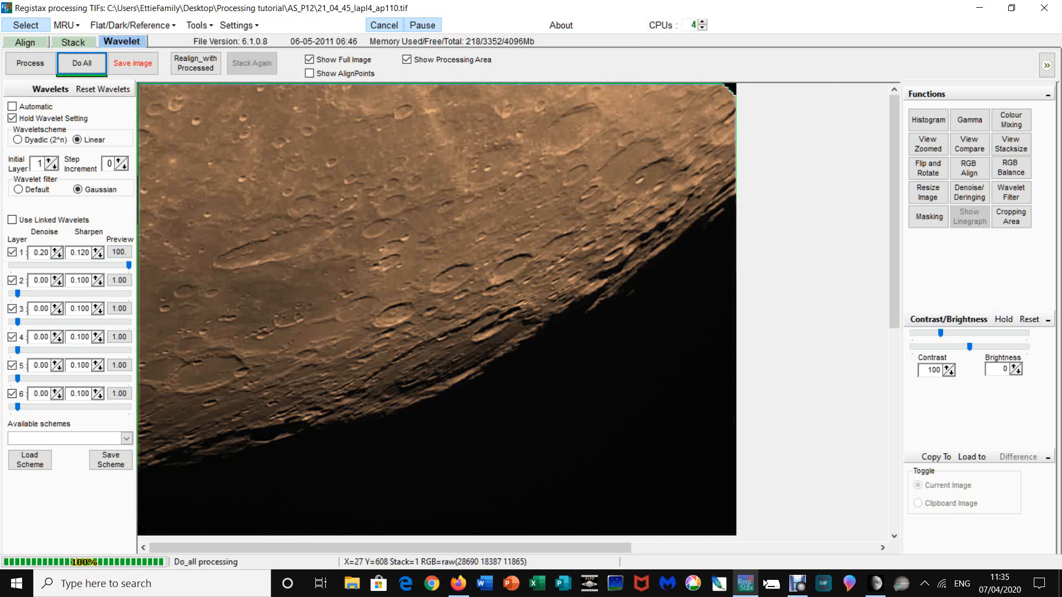
- Raise wavelet layer 2 to 52.1 and set the gamma to 1.20, applying each change to the whole image
{"action": "left_click_drag", "start_coordinate": [18, 294], "coordinate": [75, 294]}
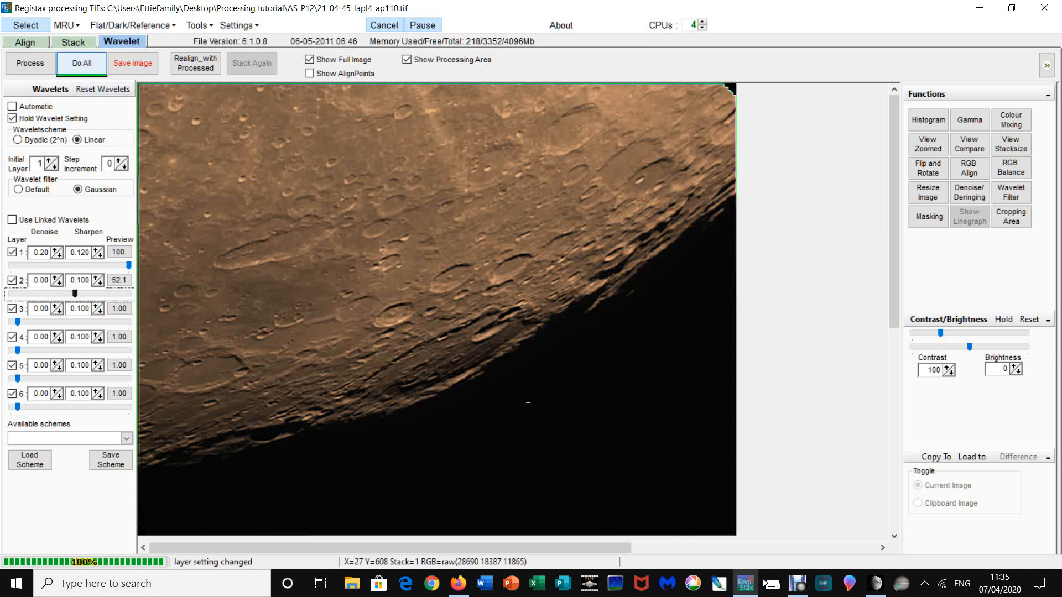
{"action": "left_click", "coordinate": [82, 63]}
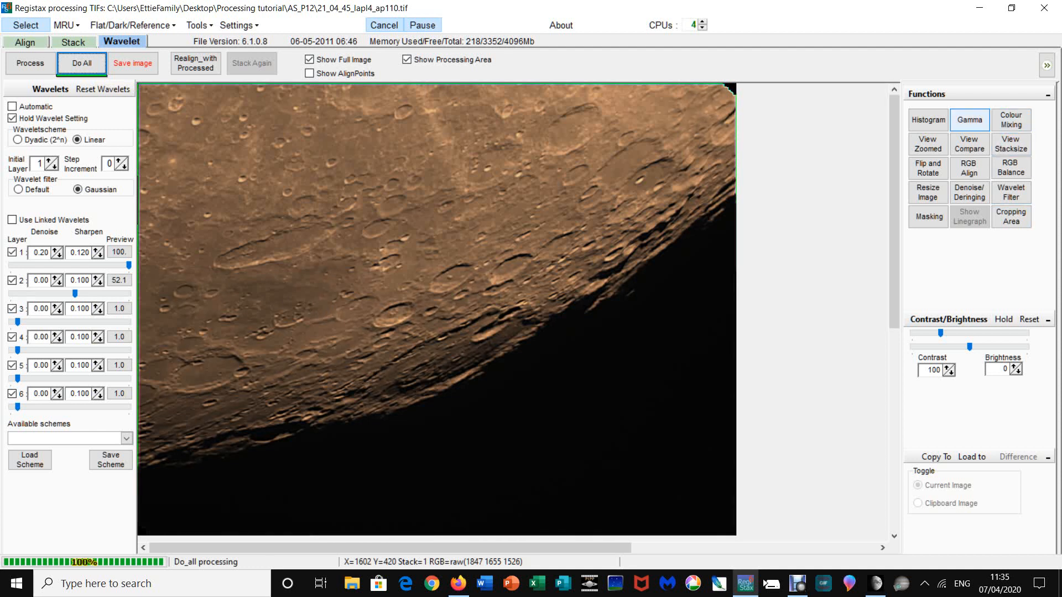
{"action": "left_click", "coordinate": [969, 120]}
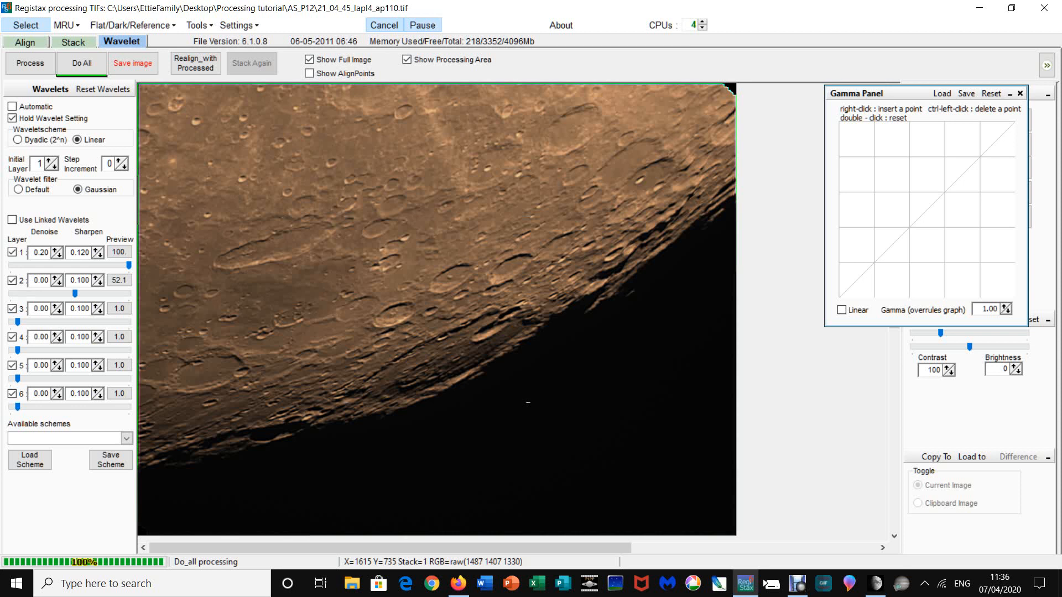
{"action": "left_click", "coordinate": [1004, 307]}
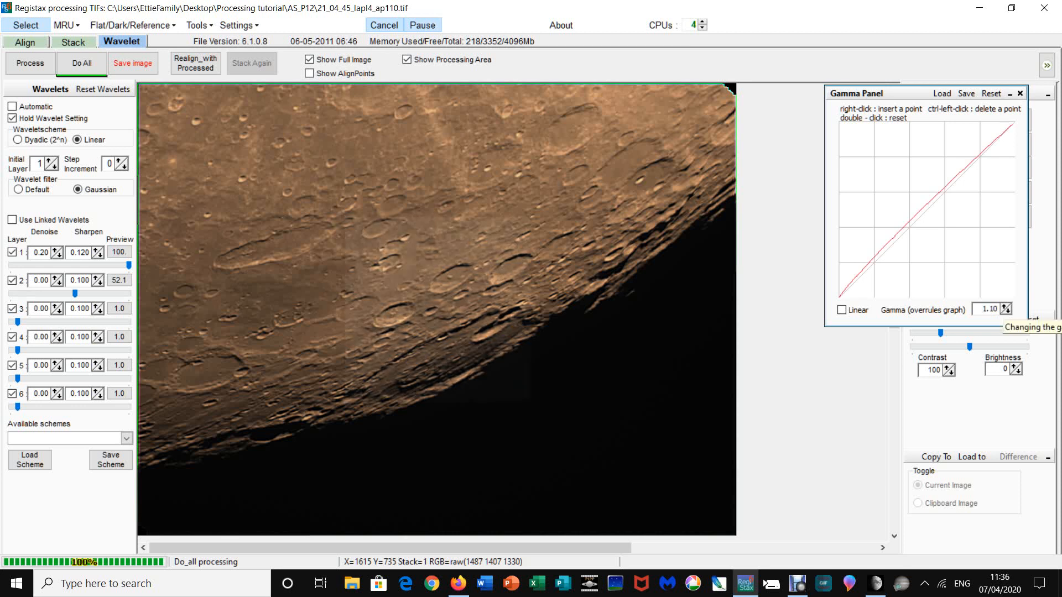
{"action": "left_click", "coordinate": [1004, 307]}
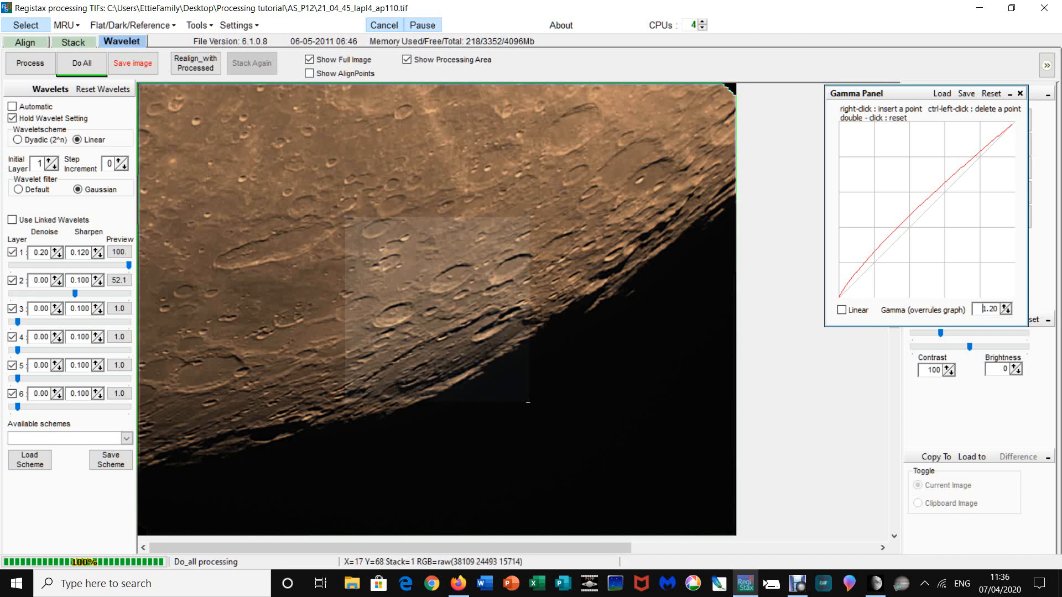
{"action": "left_click", "coordinate": [82, 63]}
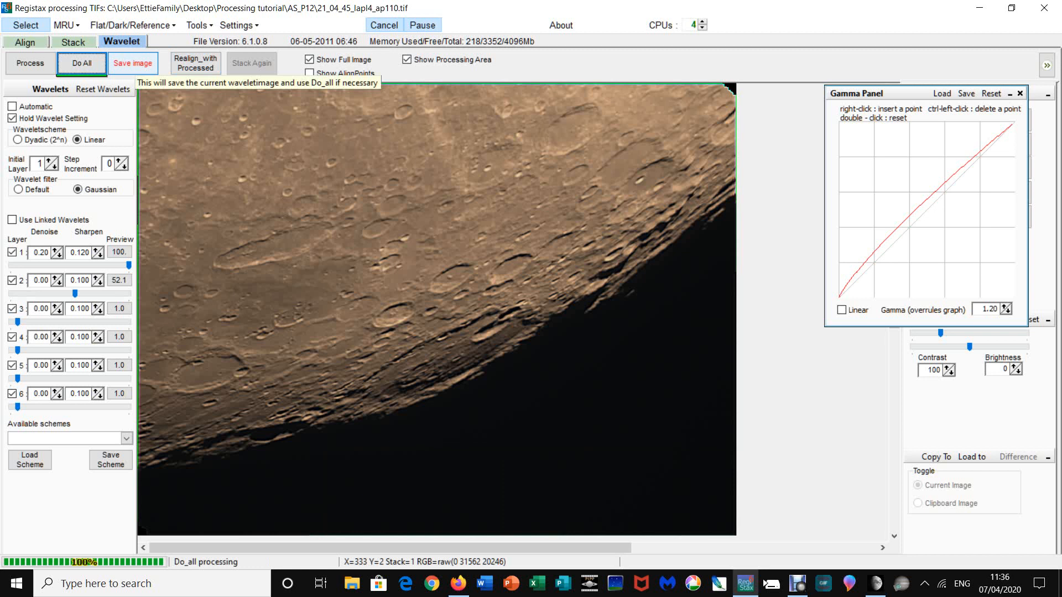
- Save the image as a 16-bit TIFF named Bailly ver 4 060420 in the Processing tutorial folder, and close RegiStax
{"action": "left_click", "coordinate": [133, 63]}
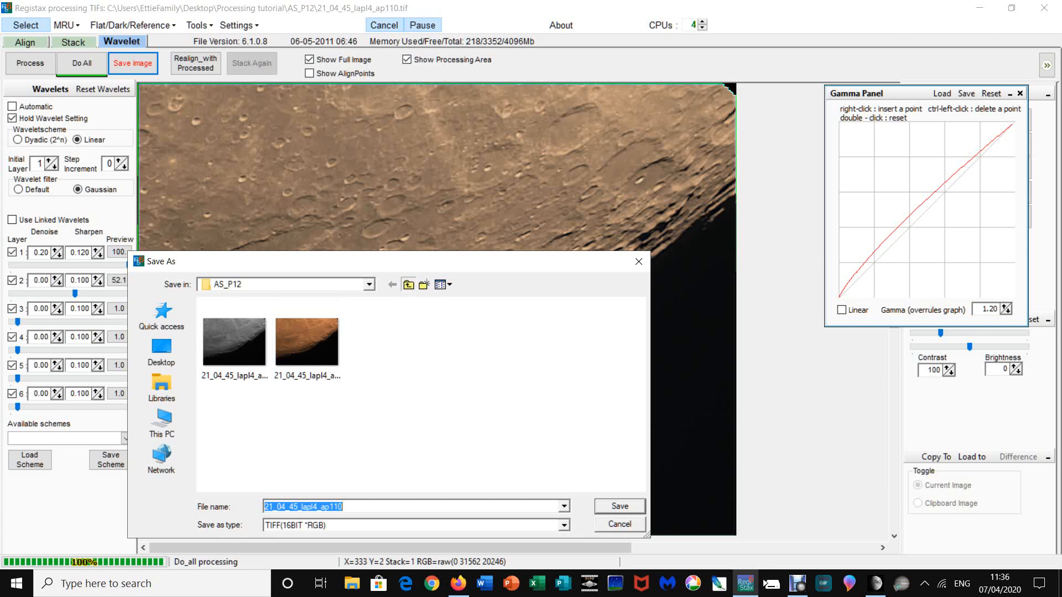
{"action": "left_click", "coordinate": [407, 284]}
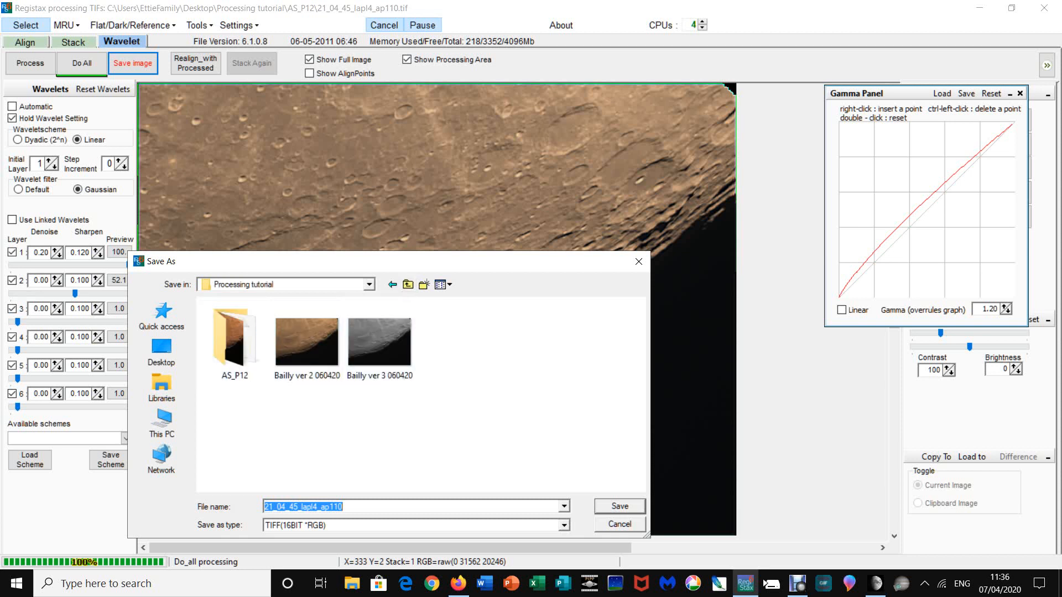
{"action": "left_click", "coordinate": [344, 506]}
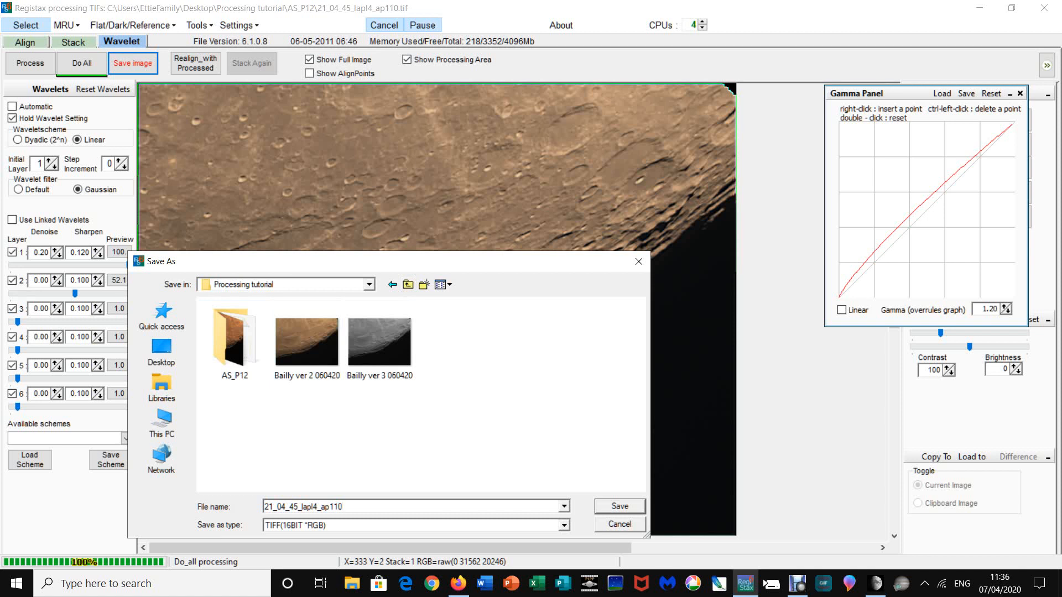
{"action": "left_click", "coordinate": [376, 371]}
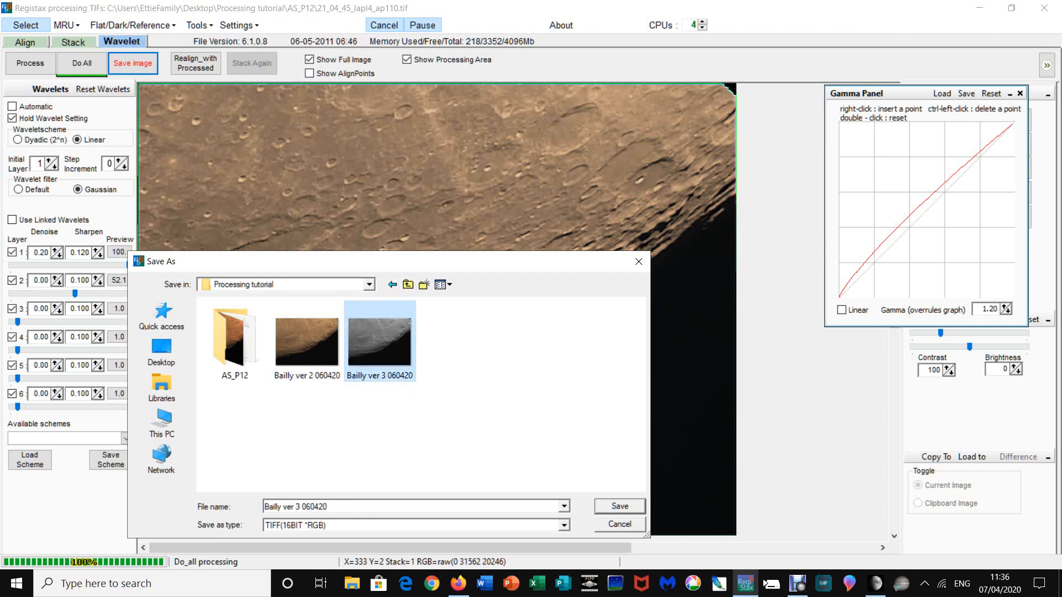
{"action": "left_click", "coordinate": [297, 507]}
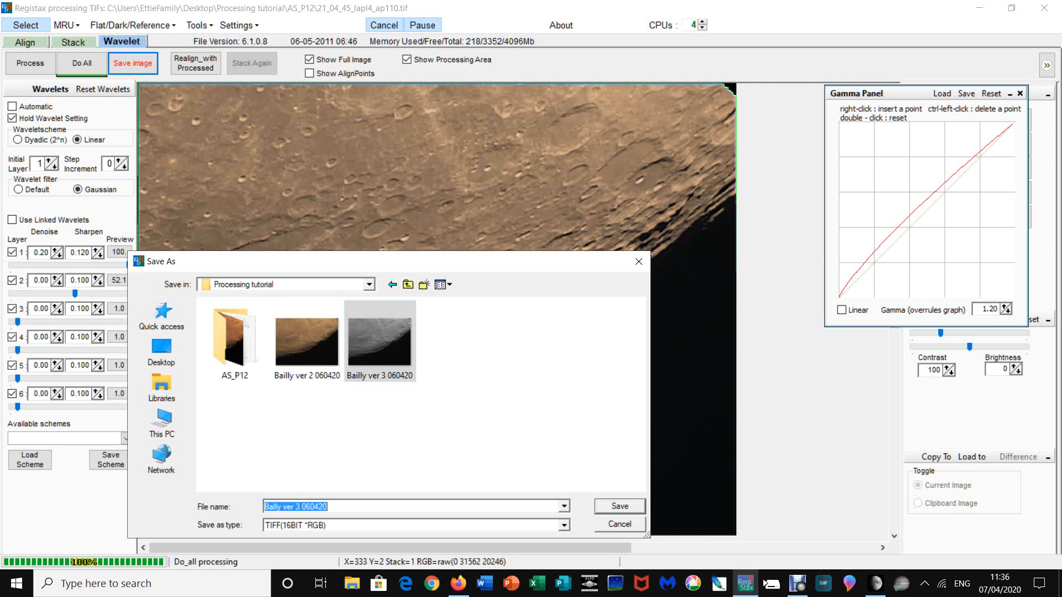
{"action": "left_click", "coordinate": [297, 507]}
{"action": "double_click", "coordinate": [297, 506]}
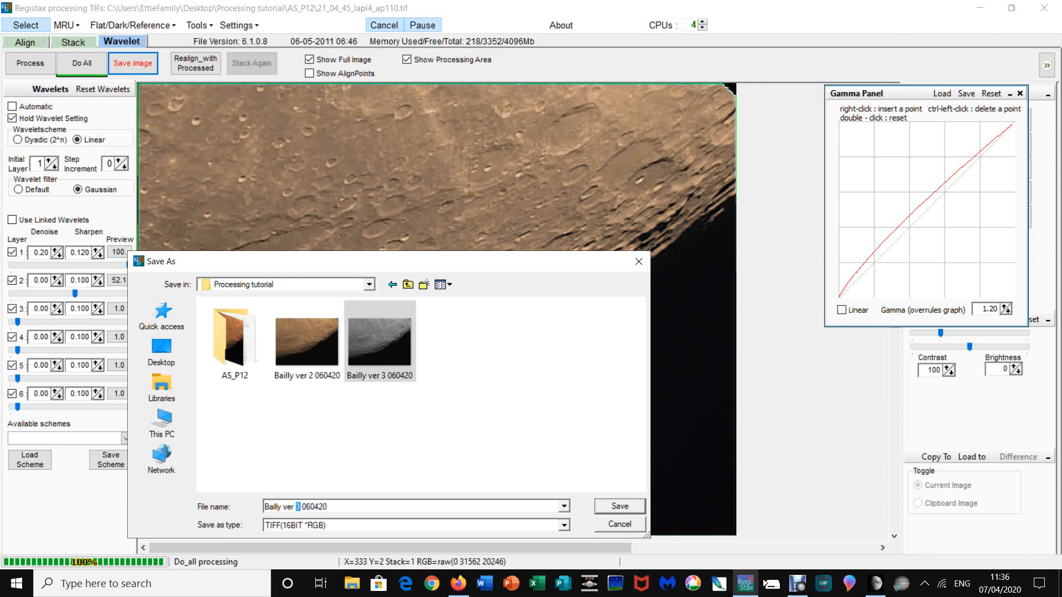
{"action": "type", "text": "4"}
{"action": "left_click", "coordinate": [619, 506]}
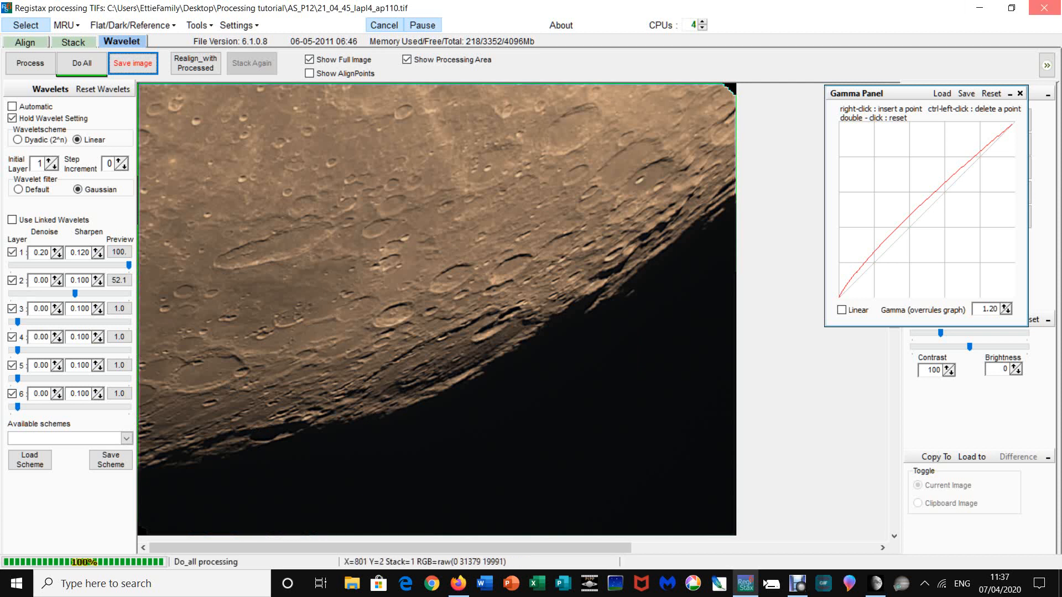
{"action": "left_click", "coordinate": [1044, 7]}
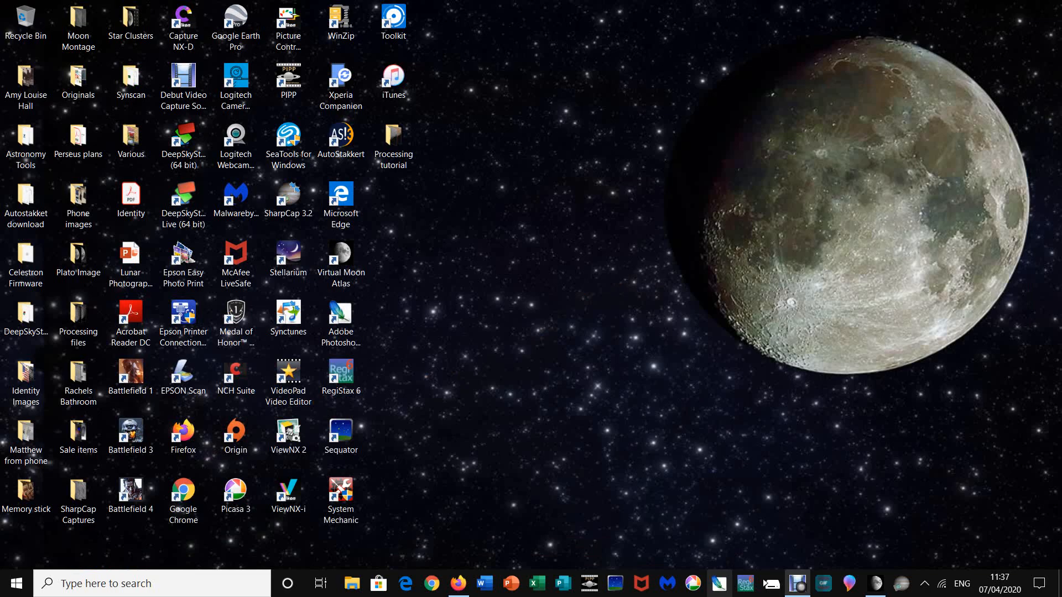
- Switch to Photoshop and open the image Bailly ver 4 060420 from the Processing tutorial folder on the Desktop
{"action": "left_click", "coordinate": [718, 583]}
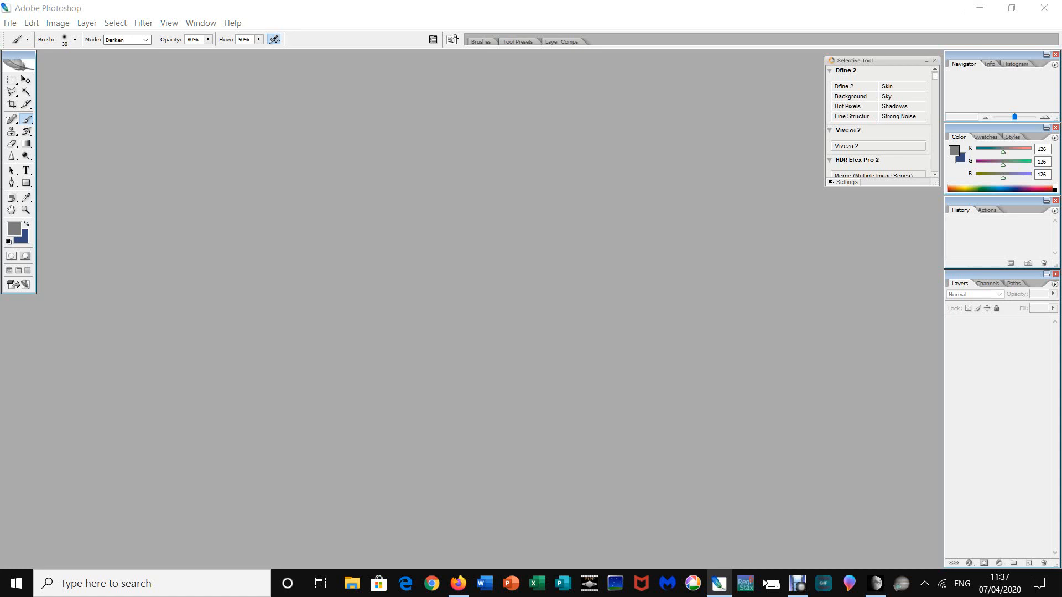
{"action": "left_click", "coordinate": [10, 23]}
{"action": "left_click", "coordinate": [27, 49]}
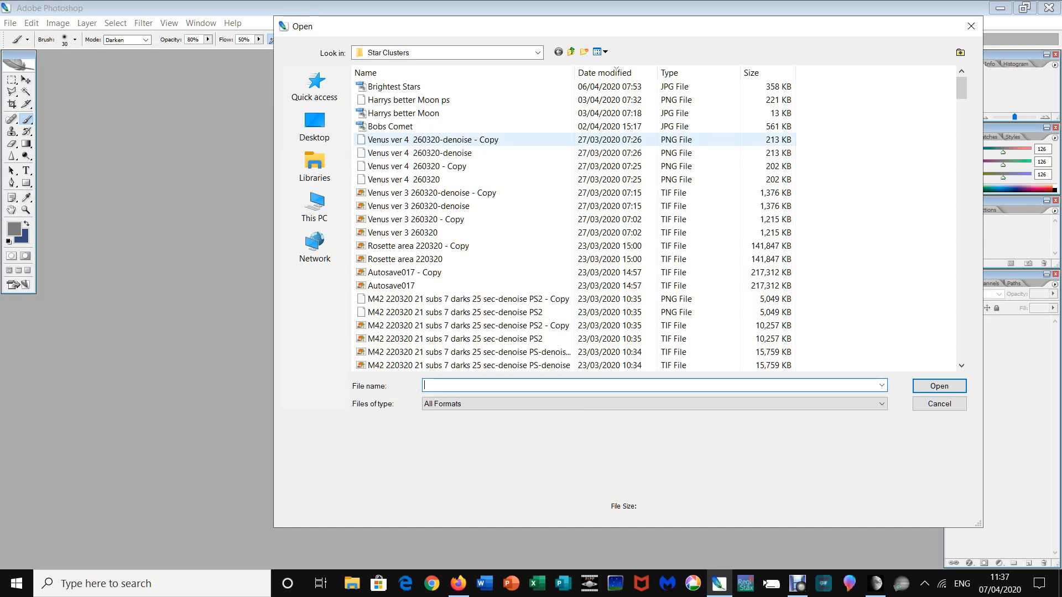
{"action": "left_click", "coordinate": [313, 132]}
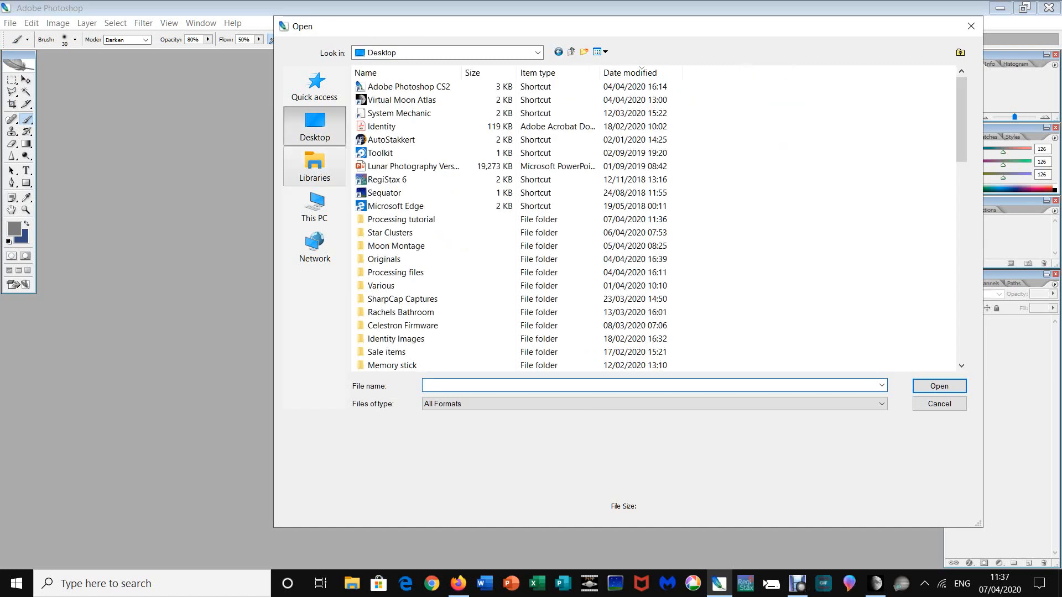
{"action": "double_click", "coordinate": [400, 219]}
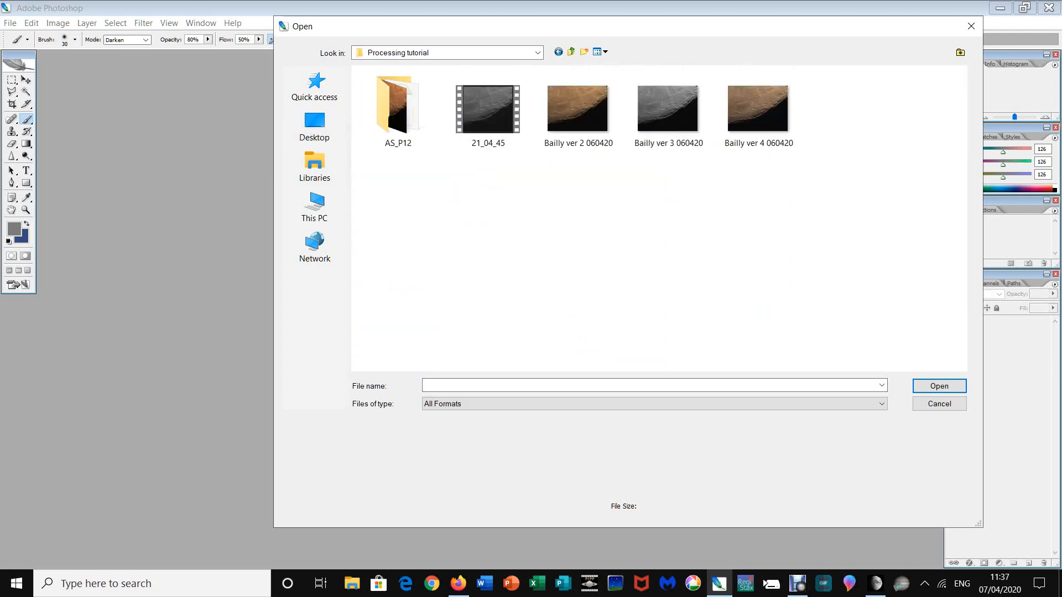
{"action": "left_click", "coordinate": [759, 110]}
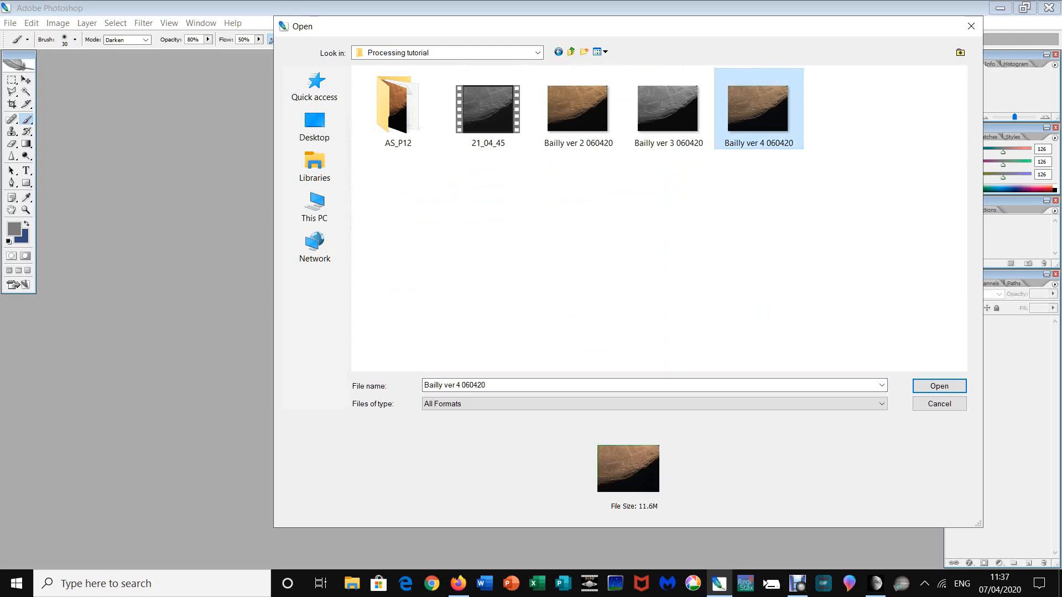
{"action": "left_click", "coordinate": [939, 386]}
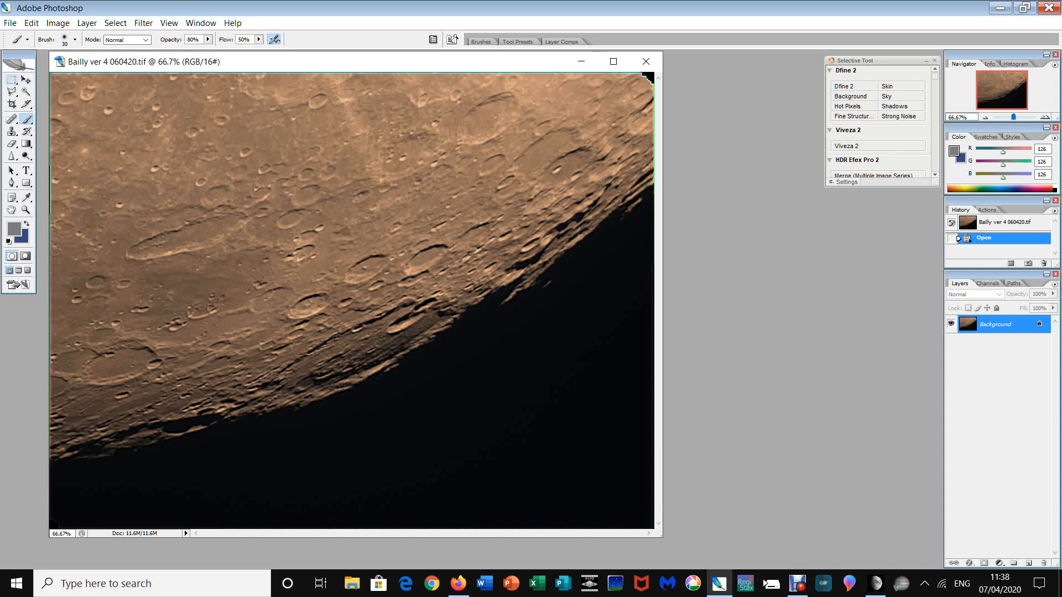
- Crop the image to a rectangular marquee drawn just inside its borders to cut off the edge artefacts, and deselect
{"action": "left_click", "coordinate": [12, 79]}
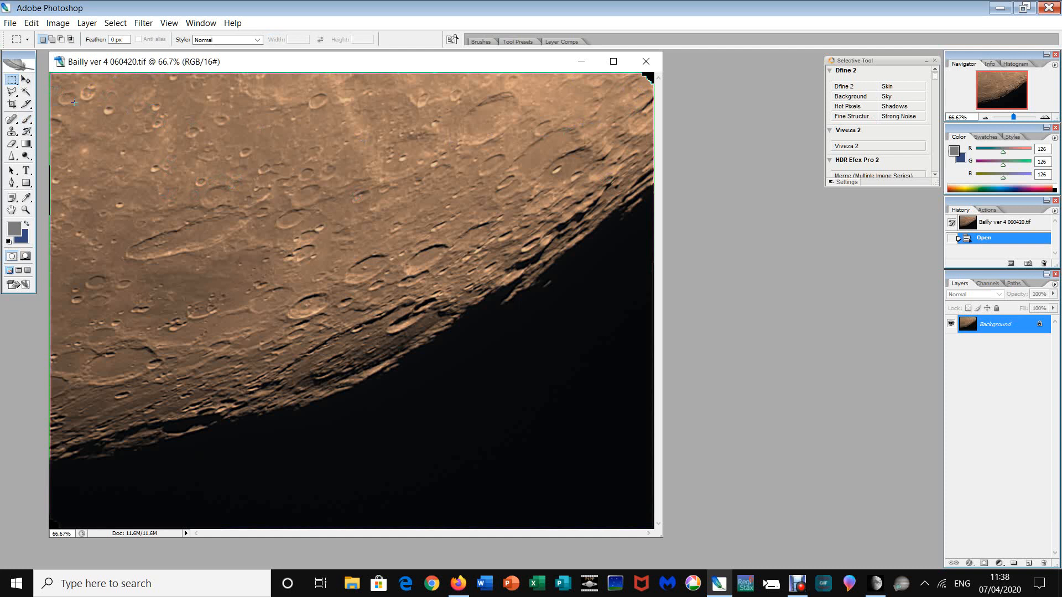
{"action": "left_click_drag", "start_coordinate": [54, 87], "coordinate": [249, 332]}
{"action": "left_click_drag", "start_coordinate": [530, 504], "coordinate": [646, 513]}
{"action": "left_click_drag", "start_coordinate": [646, 513], "coordinate": [646, 513]}
{"action": "left_click", "coordinate": [57, 23]}
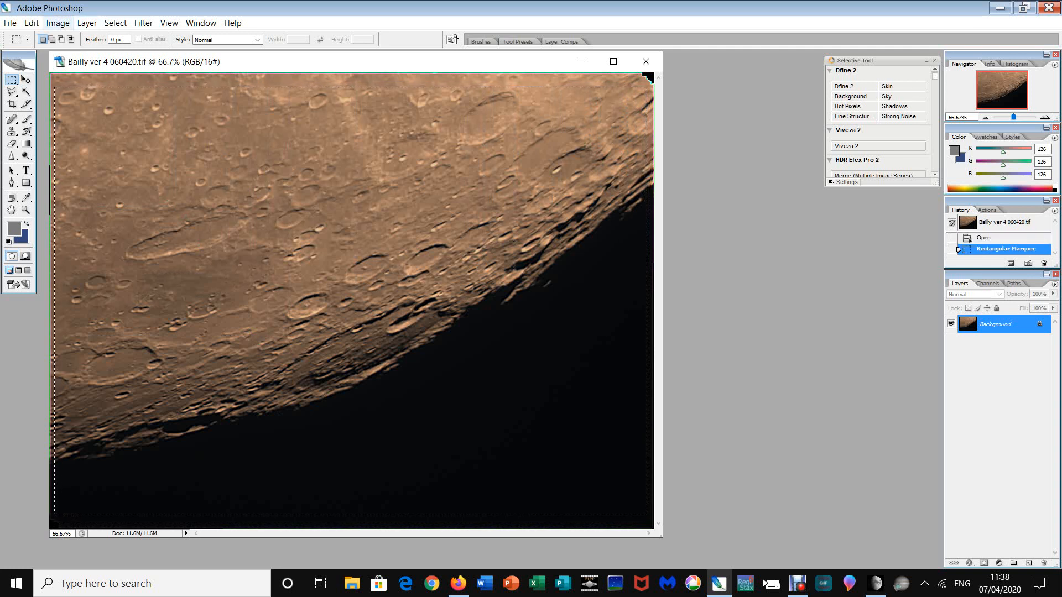
{"action": "left_click", "coordinate": [64, 166]}
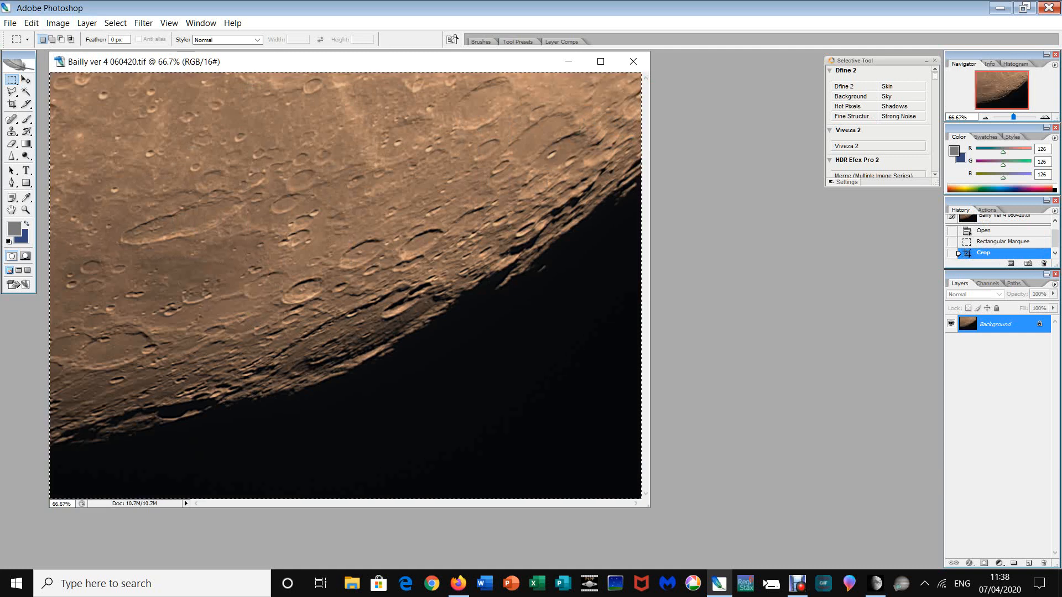
{"action": "left_click", "coordinate": [116, 22]}
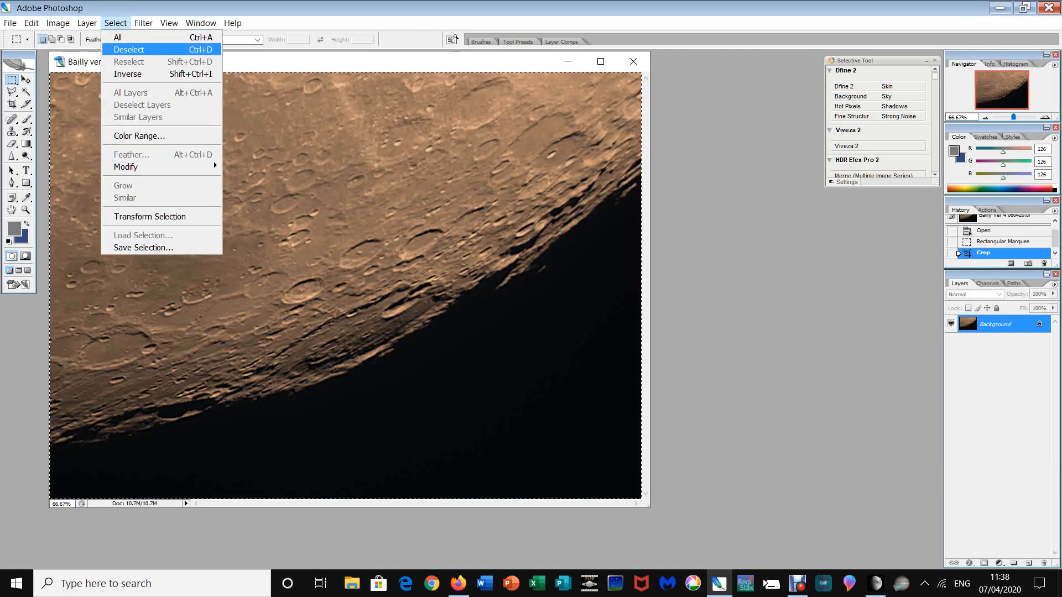
{"action": "left_click", "coordinate": [119, 48]}
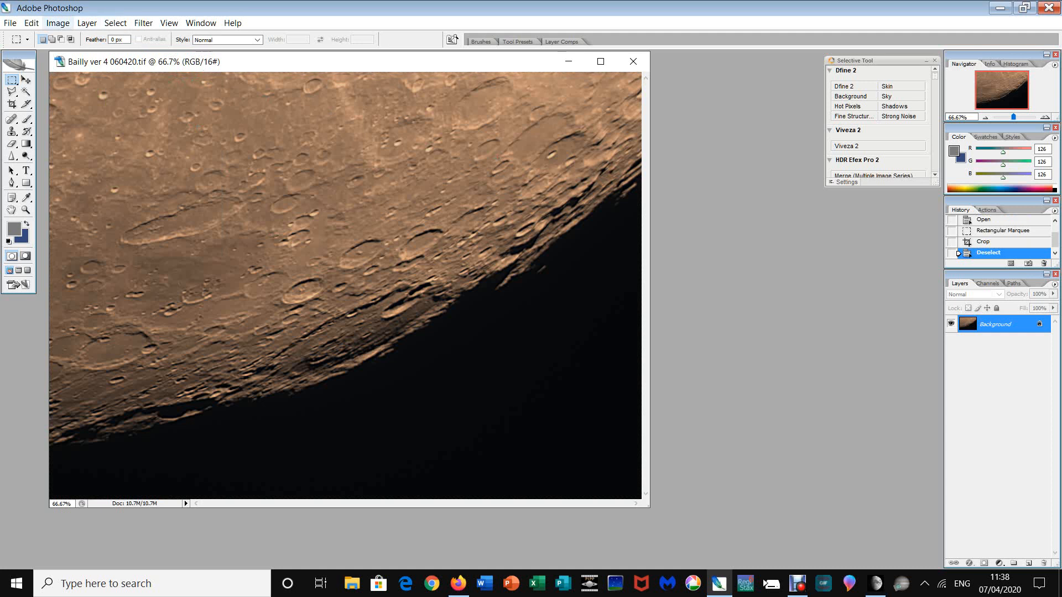
- Convert the image to Grayscale, discarding the colour information, and switch it back to RGB Color mode
{"action": "left_click", "coordinate": [57, 23]}
{"action": "mouse_move", "coordinate": [72, 33]}
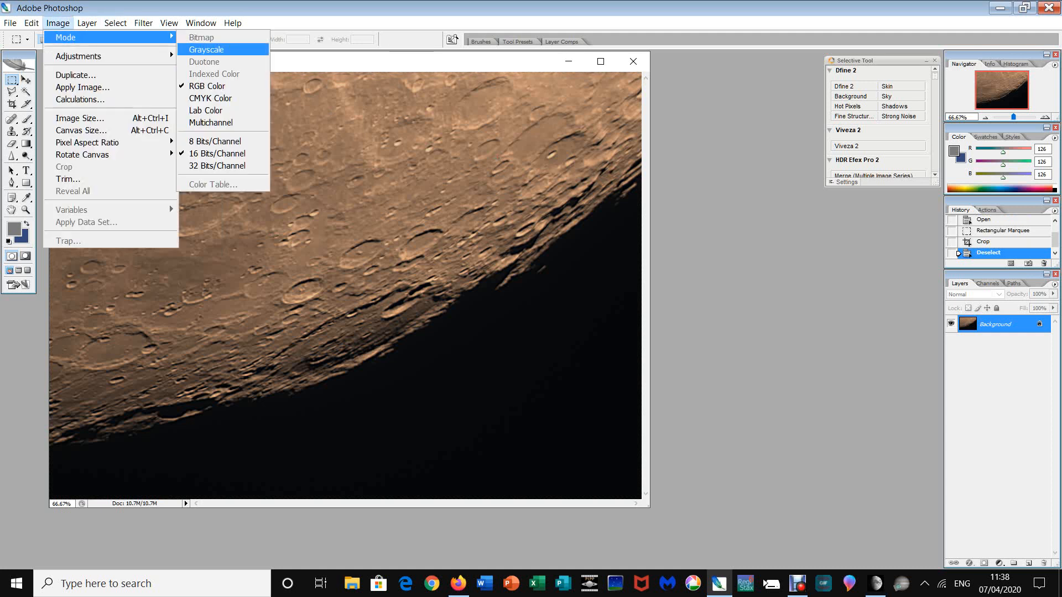
{"action": "left_click", "coordinate": [206, 48]}
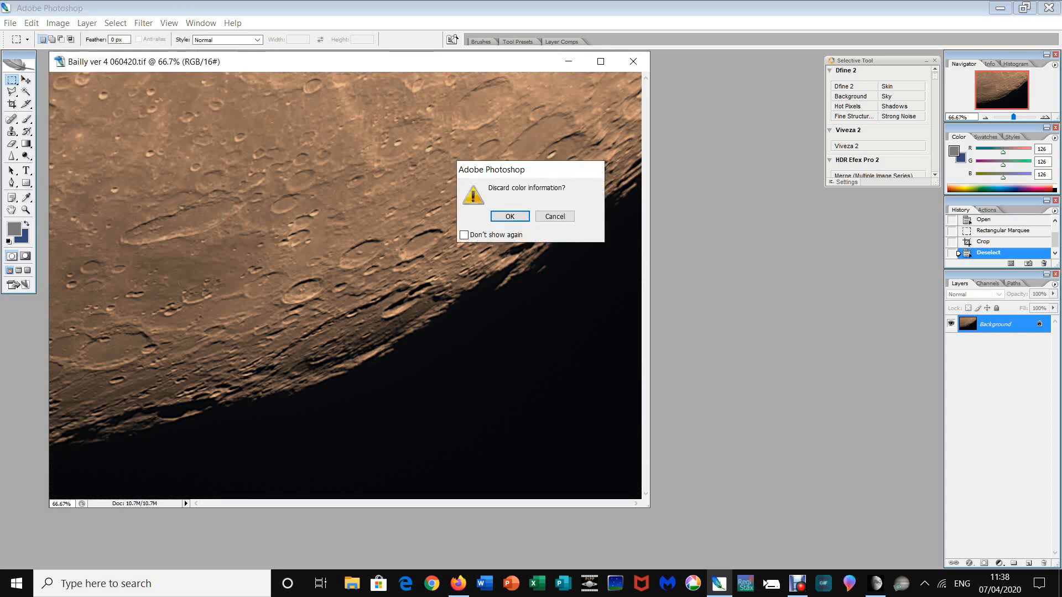
{"action": "left_click", "coordinate": [500, 219]}
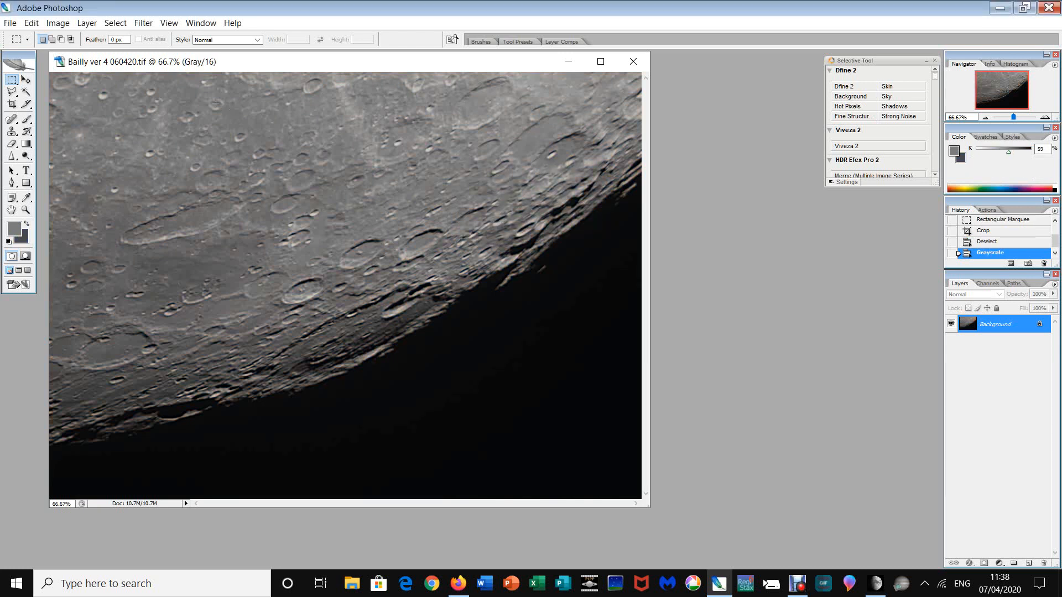
{"action": "left_click", "coordinate": [58, 23]}
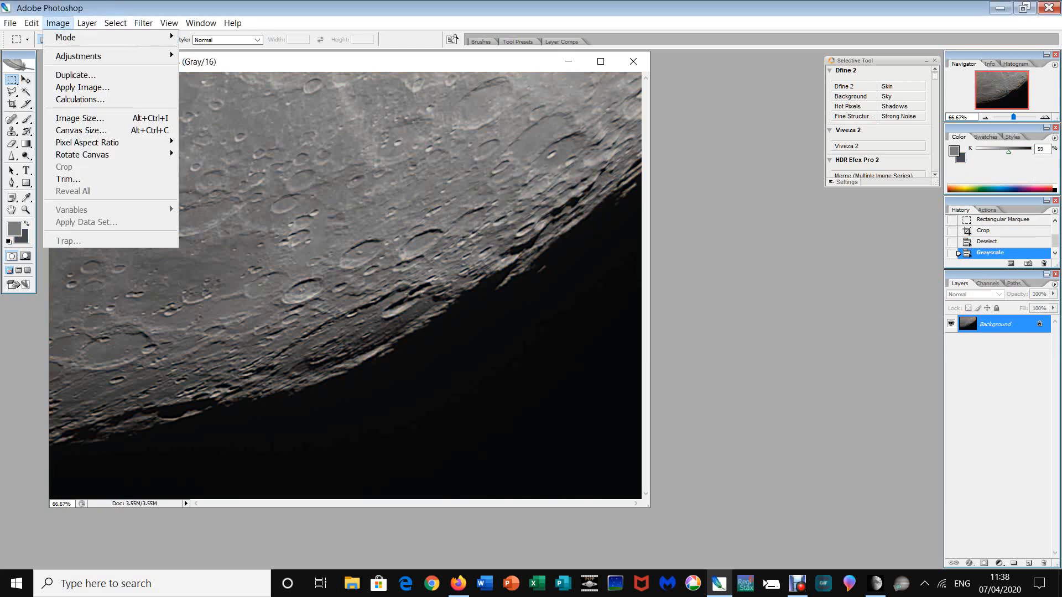
{"action": "mouse_move", "coordinate": [65, 37]}
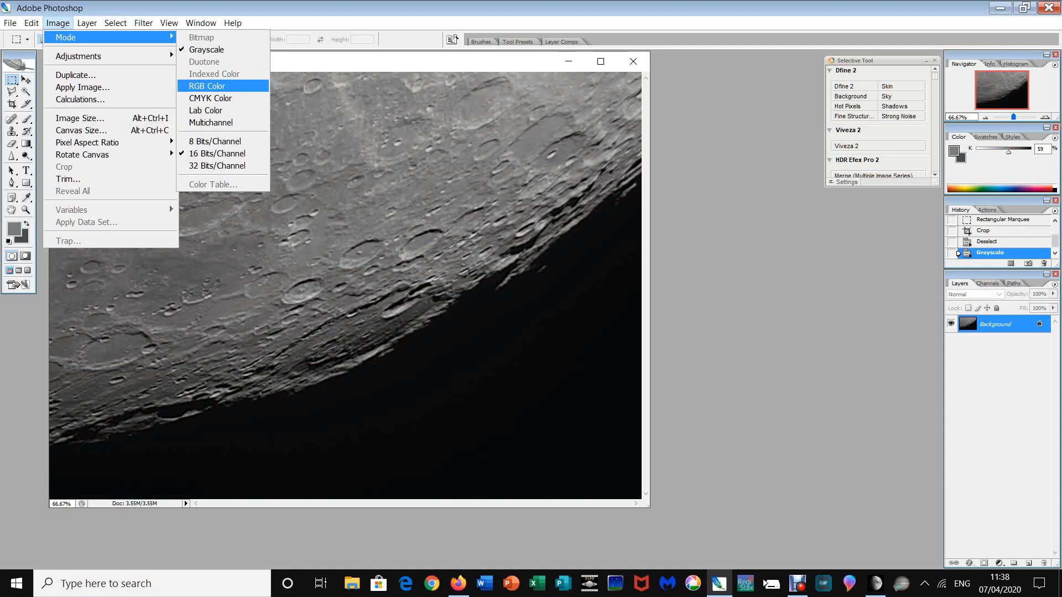
{"action": "left_click", "coordinate": [207, 86]}
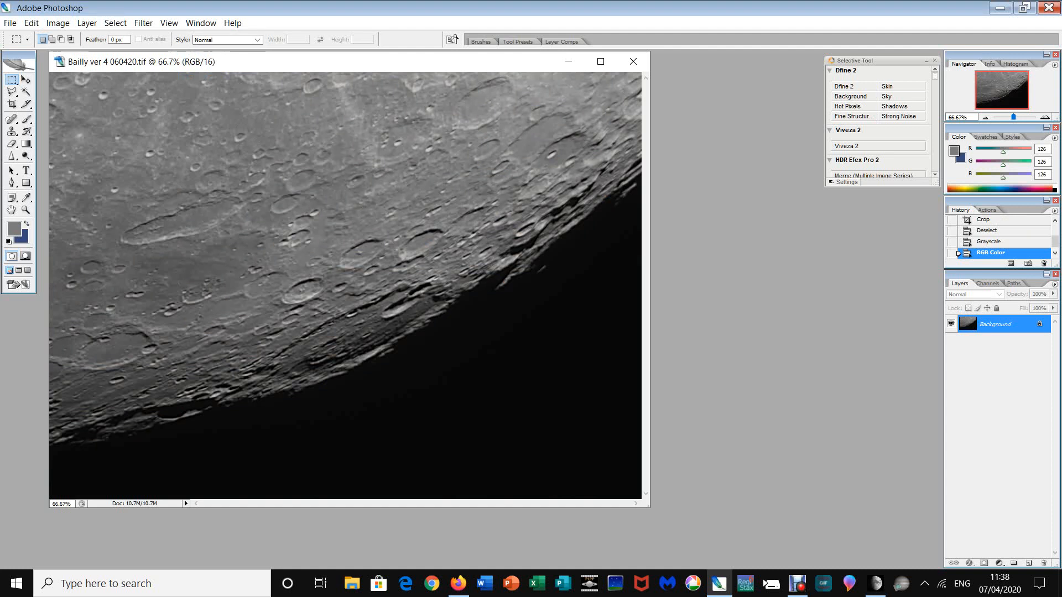
- Duplicate the Background layer as Background copy and set the copy's blending mode to Overlay
{"action": "right_click", "coordinate": [995, 325]}
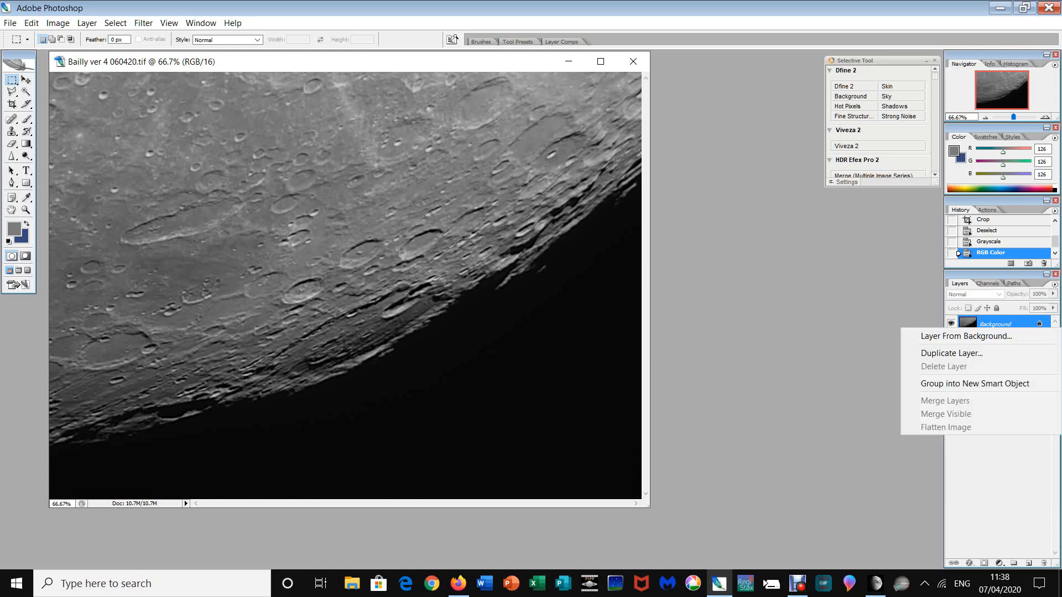
{"action": "left_click", "coordinate": [951, 353]}
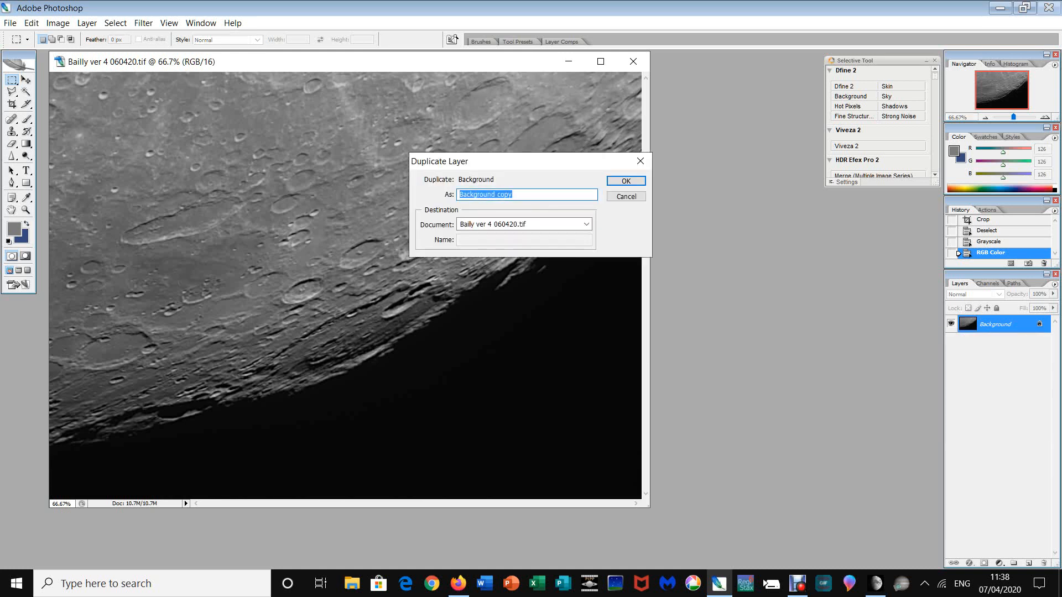
{"action": "left_click", "coordinate": [626, 180]}
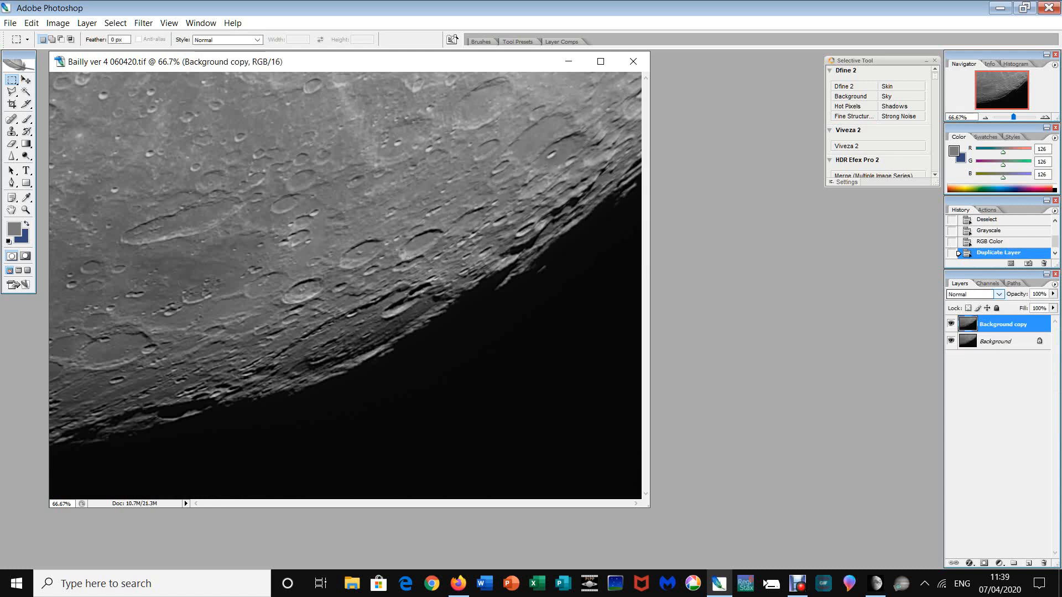
{"action": "left_click", "coordinate": [999, 294]}
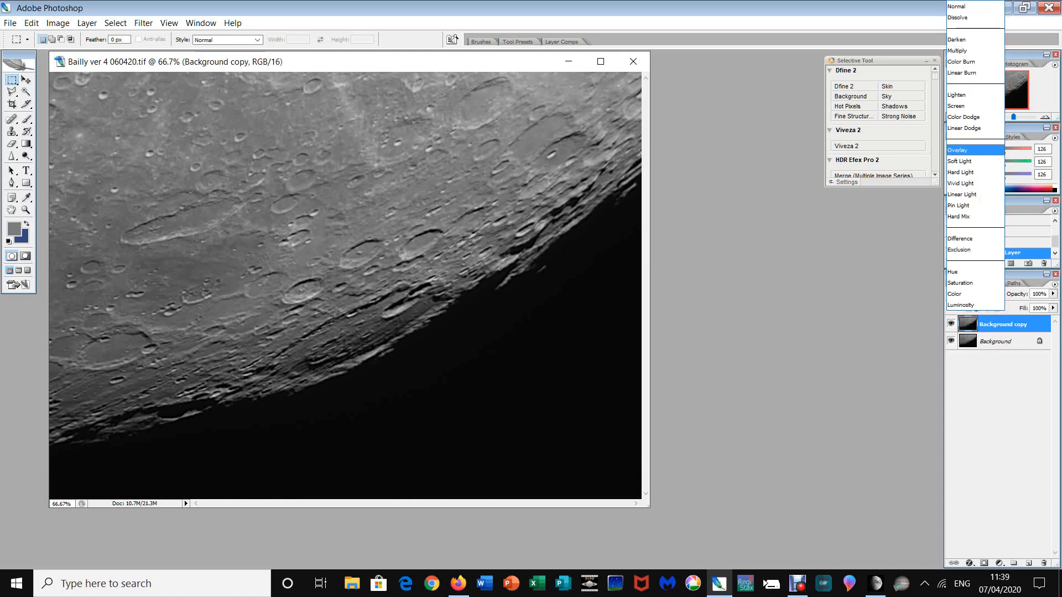
{"action": "left_click", "coordinate": [962, 150]}
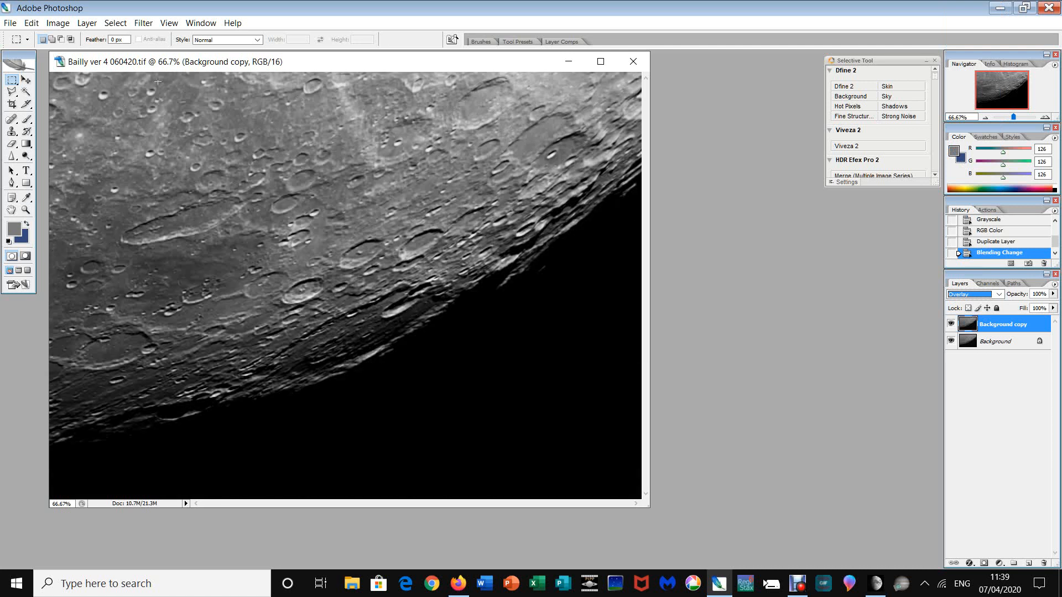
- Apply a High Pass filter with a radius of 200 pixels to the Background copy layer
{"action": "left_click", "coordinate": [144, 22]}
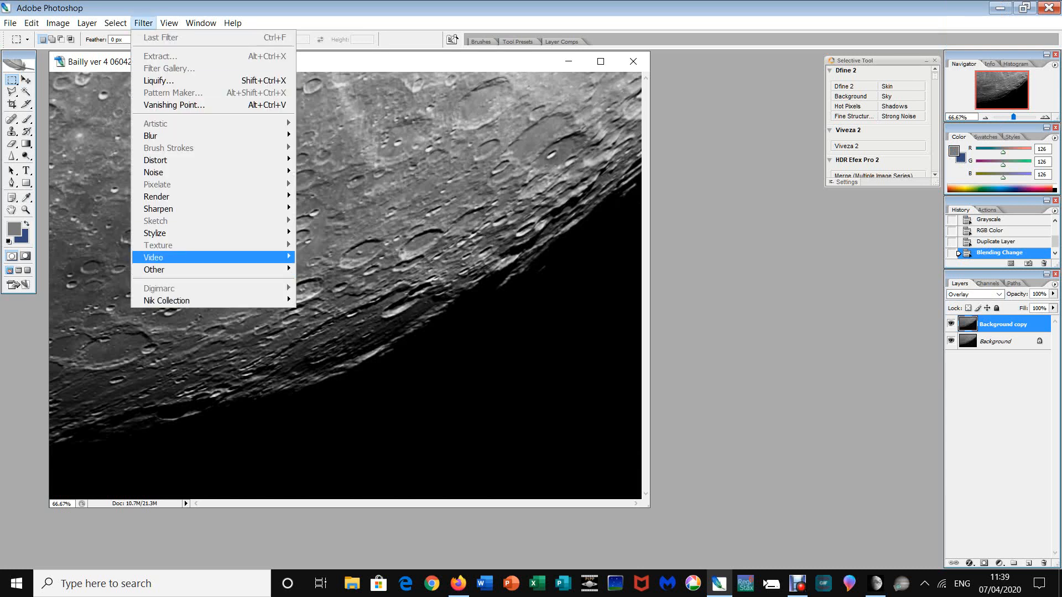
{"action": "mouse_move", "coordinate": [265, 270]}
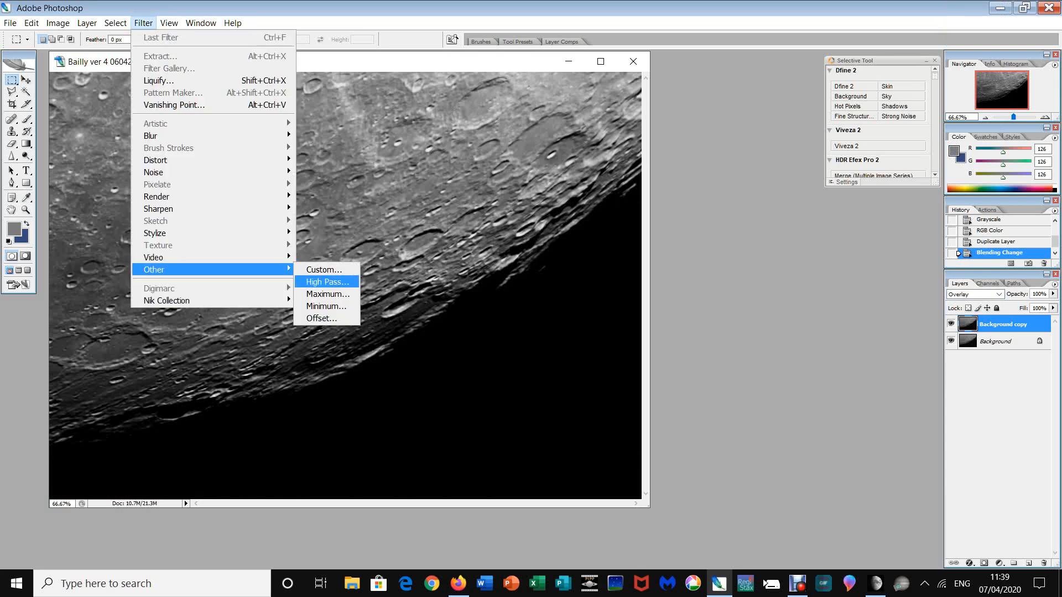
{"action": "left_click", "coordinate": [327, 282]}
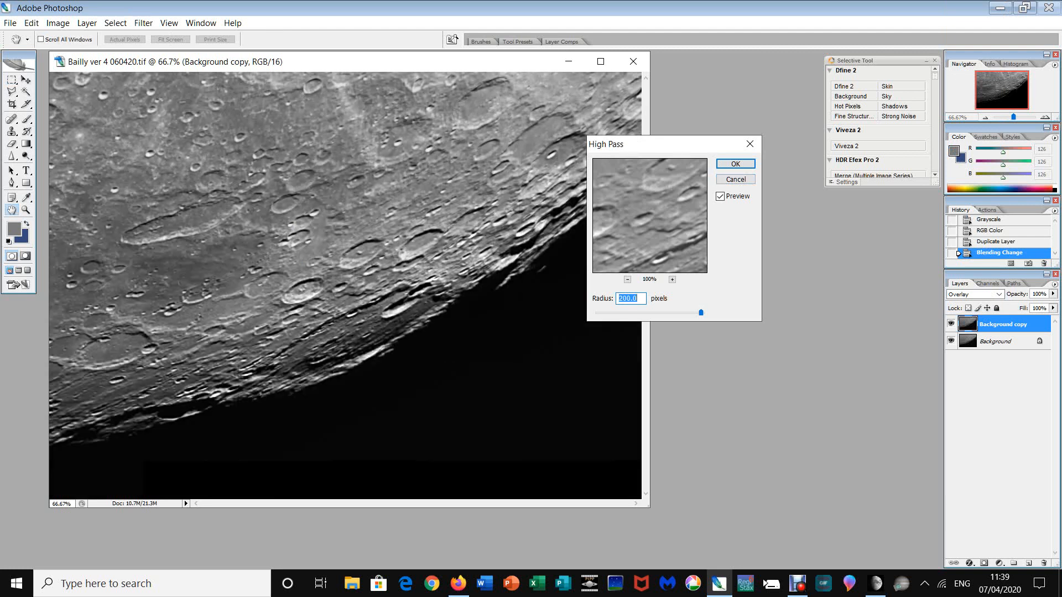
{"action": "key", "text": "Return"}
{"action": "key", "text": "m"}
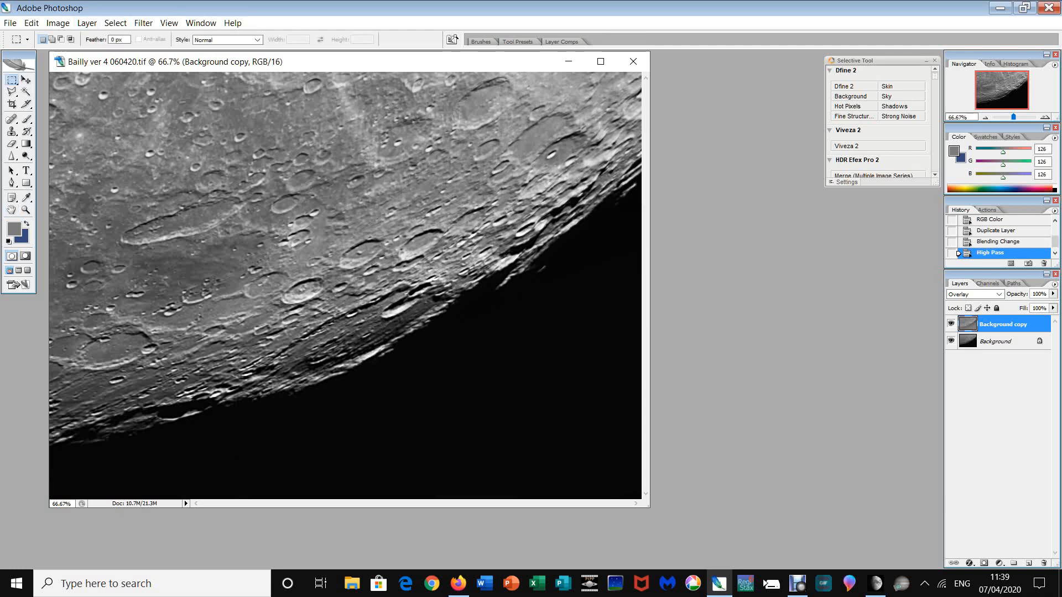
- Add a Hide All layer mask to the Background copy layer
{"action": "left_click", "coordinate": [87, 23]}
{"action": "mouse_move", "coordinate": [127, 167]}
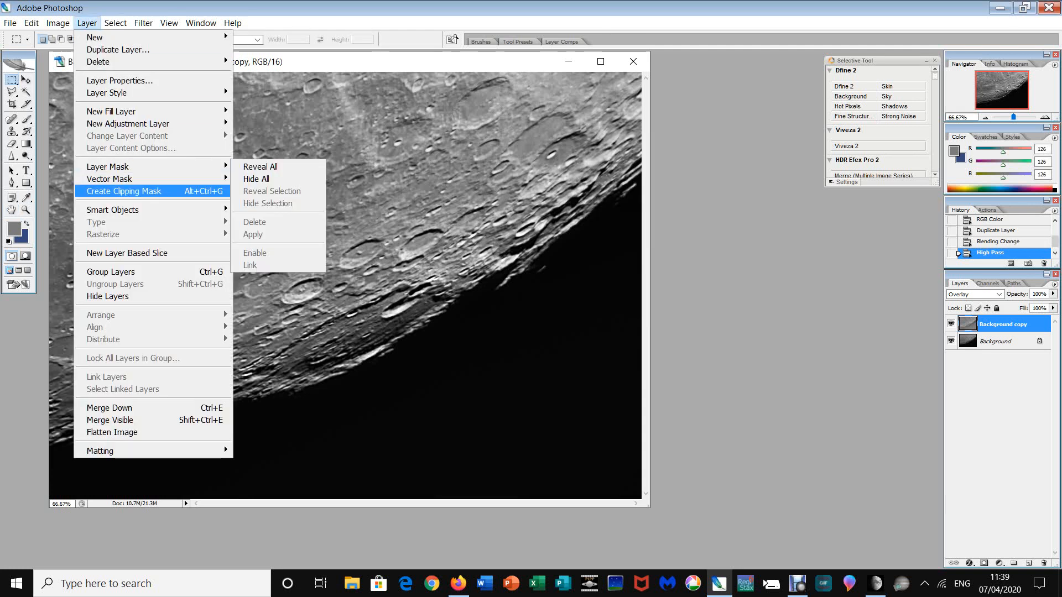
{"action": "left_click", "coordinate": [241, 179]}
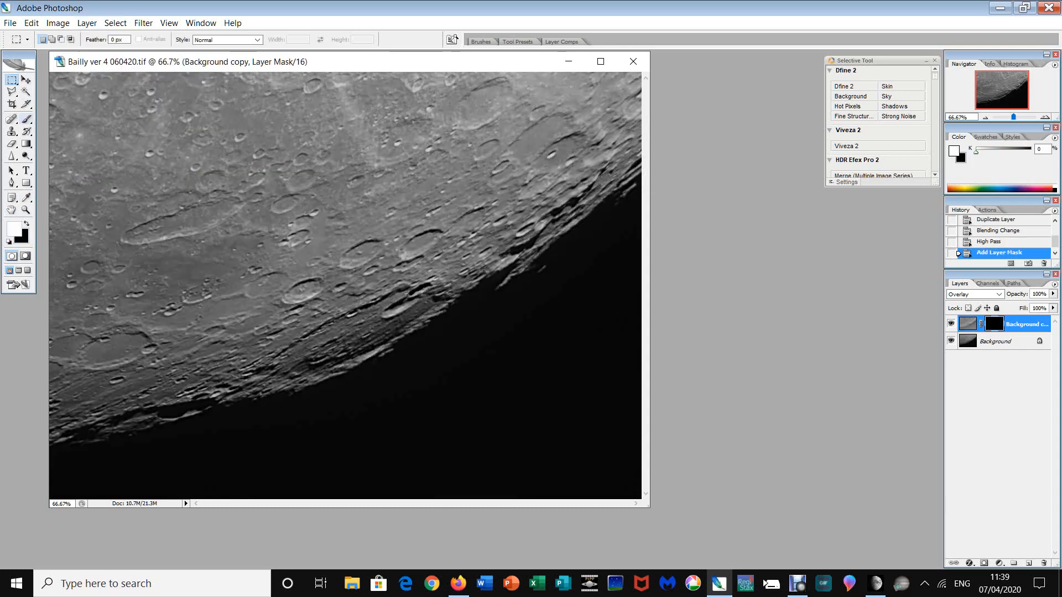
- Choose the Brush tool and set its master diameter to 42 px
{"action": "left_click", "coordinate": [26, 119]}
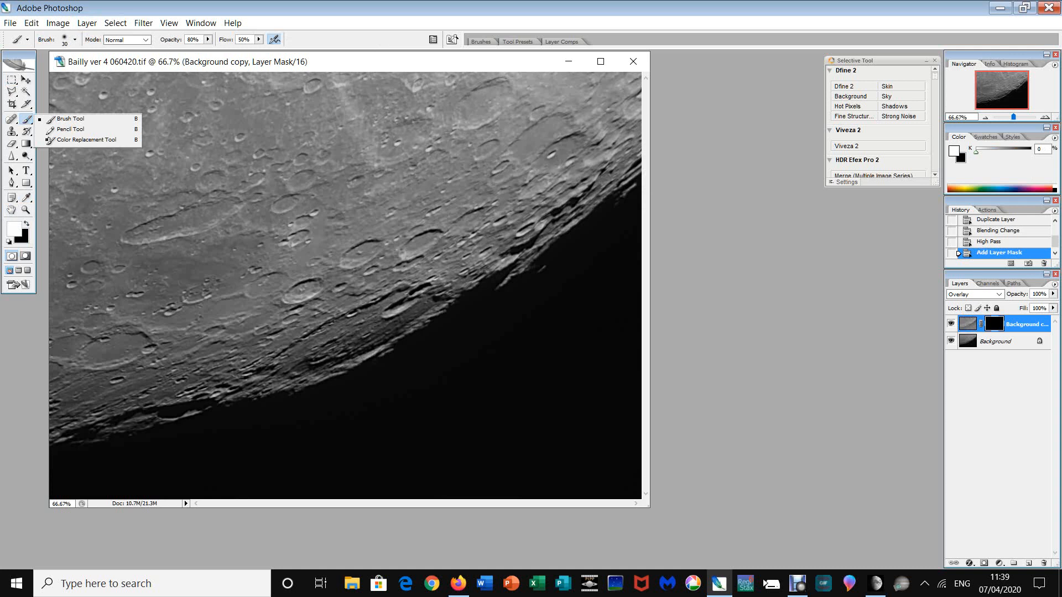
{"action": "left_click", "coordinate": [70, 118]}
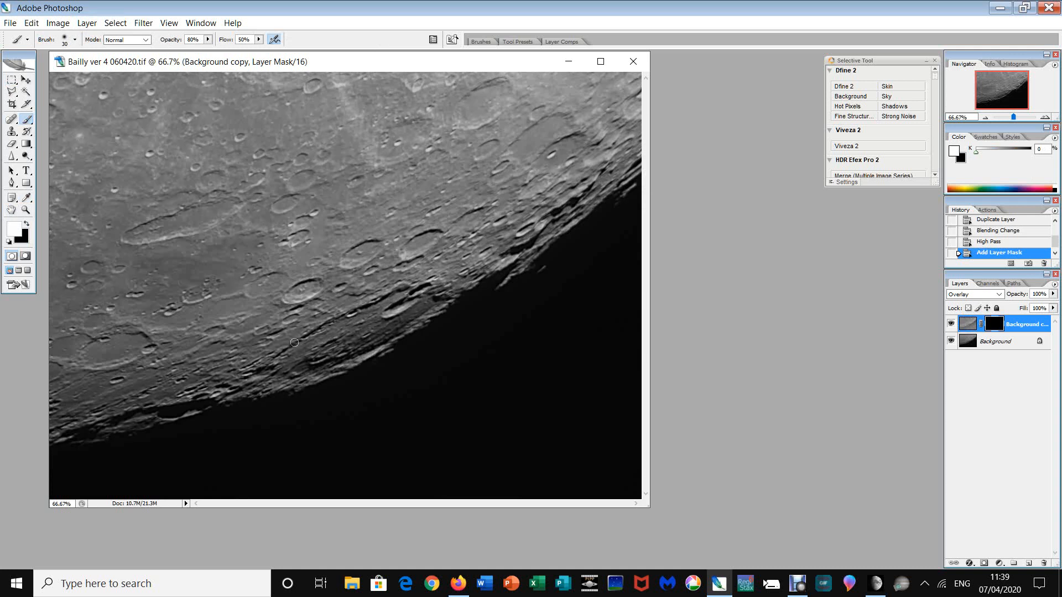
{"action": "left_click", "coordinate": [74, 39]}
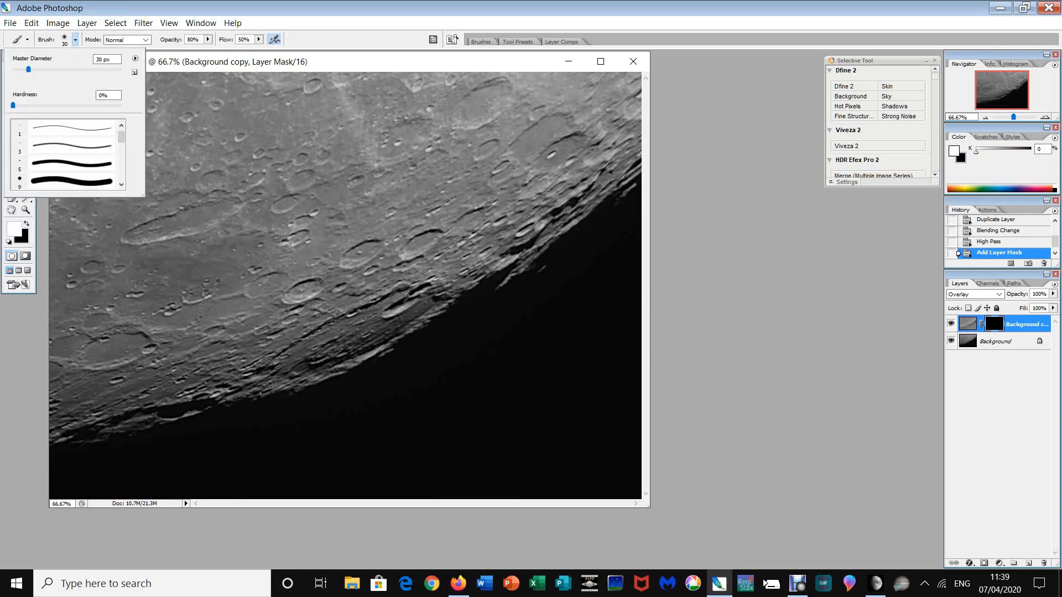
{"action": "left_click_drag", "start_coordinate": [28, 70], "coordinate": [35, 69]}
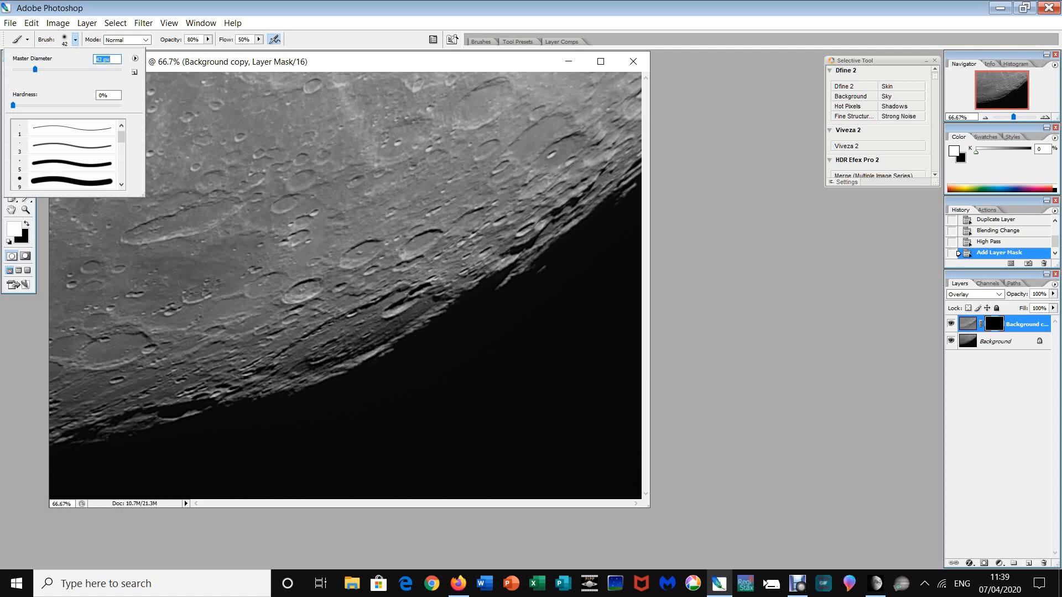
{"action": "left_click", "coordinate": [267, 360]}
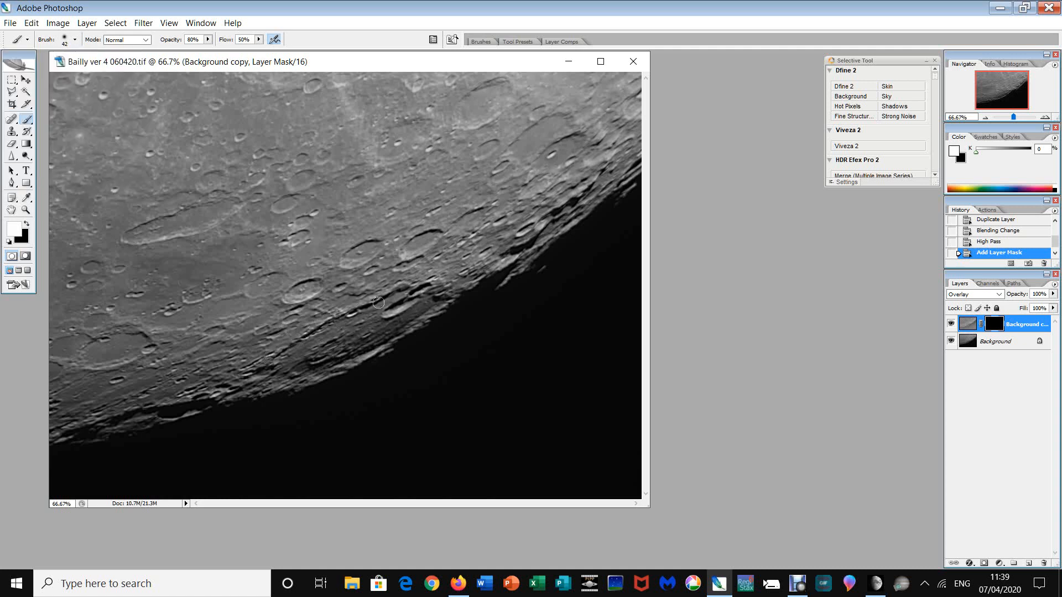
- Paint white on the Background copy layer mask over the main craters and the rugged areas along the lunar limb
{"action": "mouse_move", "coordinate": [400, 307]}
{"action": "left_mouse_down"}
{"action": "mouse_move", "coordinate": [453, 311]}
{"action": "mouse_move", "coordinate": [441, 313]}
{"action": "mouse_move", "coordinate": [440, 301]}
{"action": "mouse_move", "coordinate": [370, 353]}
{"action": "mouse_move", "coordinate": [272, 382]}
{"action": "mouse_move", "coordinate": [334, 357]}
{"action": "mouse_move", "coordinate": [322, 341]}
{"action": "mouse_move", "coordinate": [338, 347]}
{"action": "mouse_move", "coordinate": [368, 329]}
{"action": "mouse_move", "coordinate": [346, 356]}
{"action": "mouse_move", "coordinate": [415, 317]}
{"action": "mouse_move", "coordinate": [309, 336]}
{"action": "left_mouse_up"}
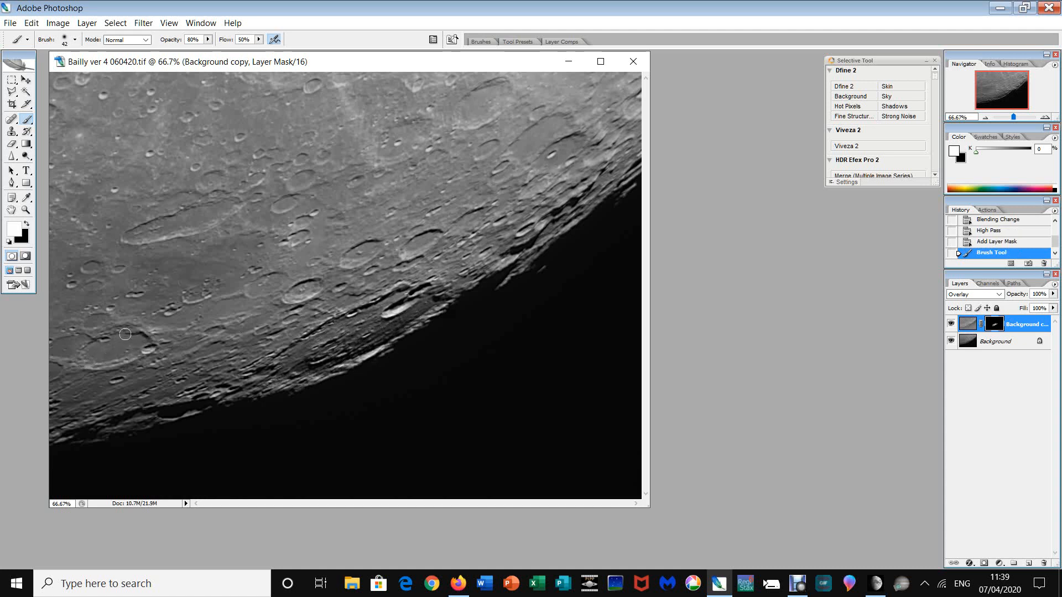
{"action": "mouse_move", "coordinate": [83, 353]}
{"action": "left_mouse_down"}
{"action": "mouse_move", "coordinate": [76, 338]}
{"action": "mouse_move", "coordinate": [56, 356]}
{"action": "mouse_move", "coordinate": [68, 367]}
{"action": "left_mouse_up"}
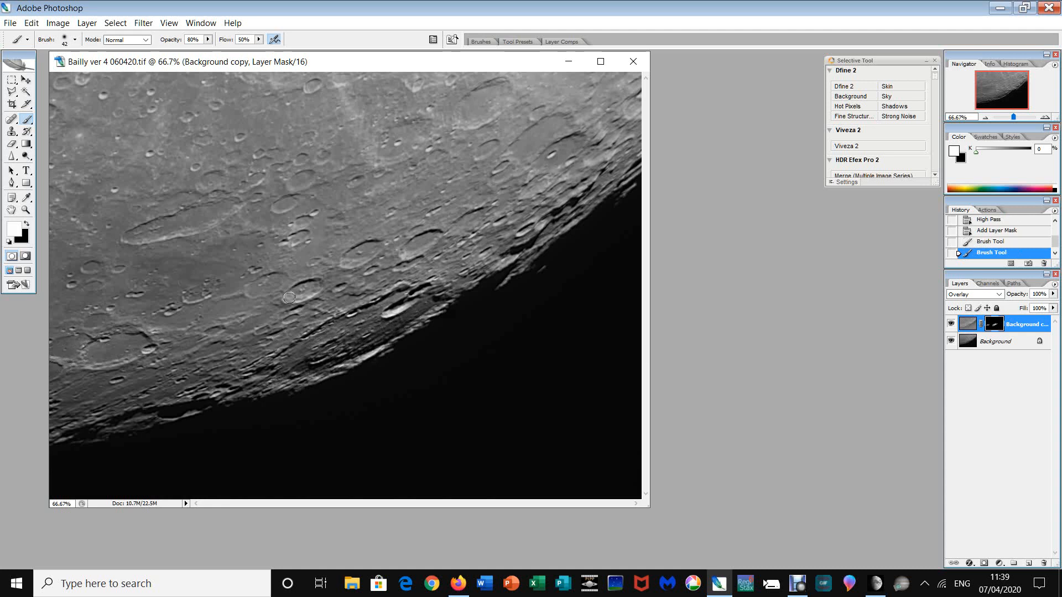
{"action": "left_click_drag", "start_coordinate": [319, 291], "coordinate": [287, 287]}
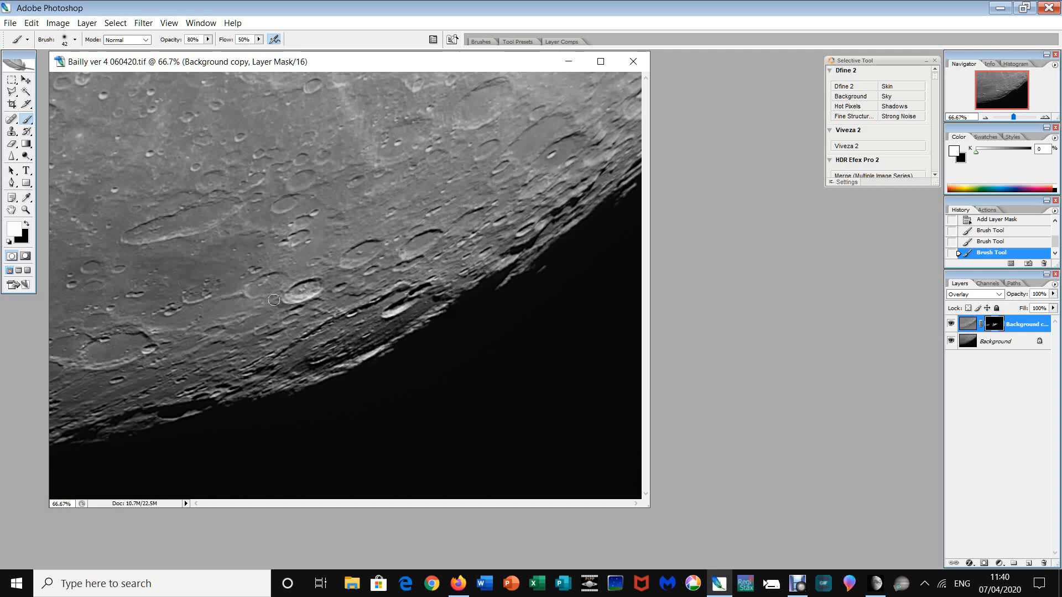
{"action": "left_click_drag", "start_coordinate": [183, 305], "coordinate": [209, 290]}
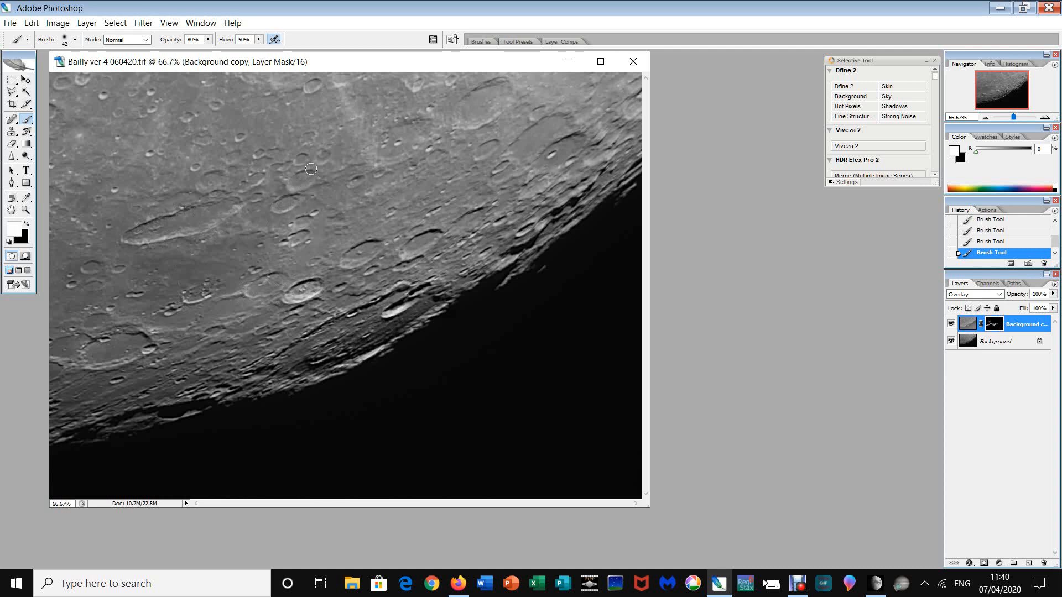
{"action": "left_click_drag", "start_coordinate": [311, 169], "coordinate": [299, 194]}
{"action": "mouse_move", "coordinate": [345, 258]}
{"action": "left_mouse_down"}
{"action": "mouse_move", "coordinate": [423, 255]}
{"action": "mouse_move", "coordinate": [439, 236]}
{"action": "left_mouse_up"}
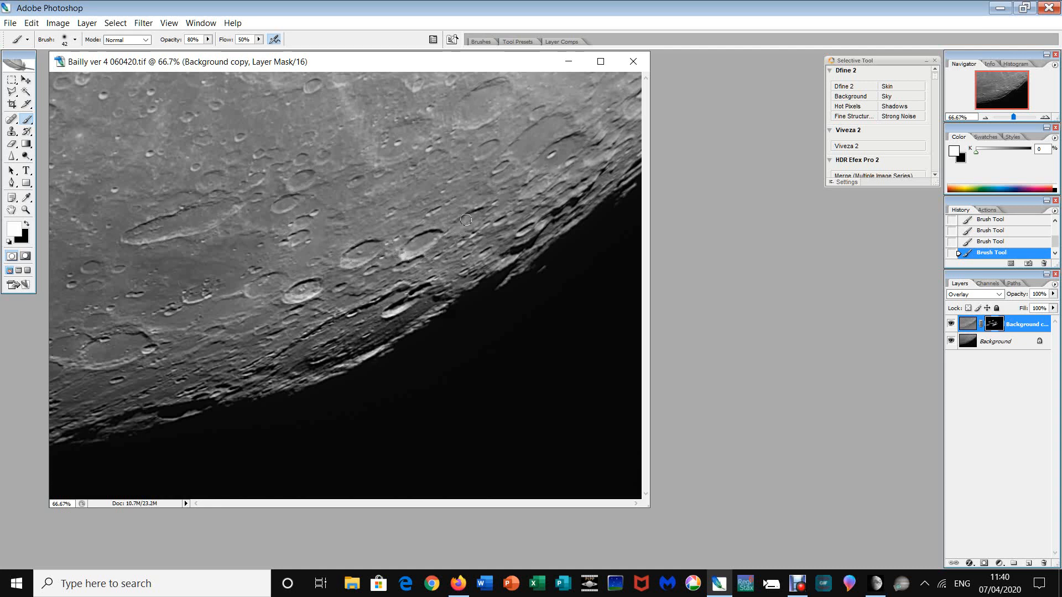
{"action": "left_click_drag", "start_coordinate": [524, 245], "coordinate": [605, 164]}
{"action": "left_click_drag", "start_coordinate": [514, 159], "coordinate": [566, 151]}
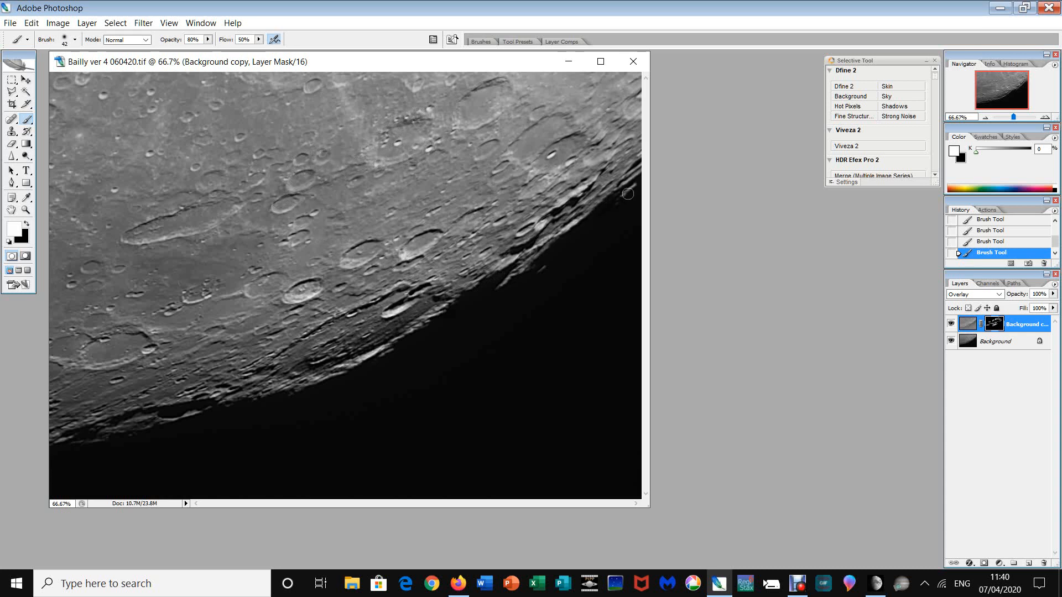
{"action": "left_click_drag", "start_coordinate": [610, 181], "coordinate": [630, 151]}
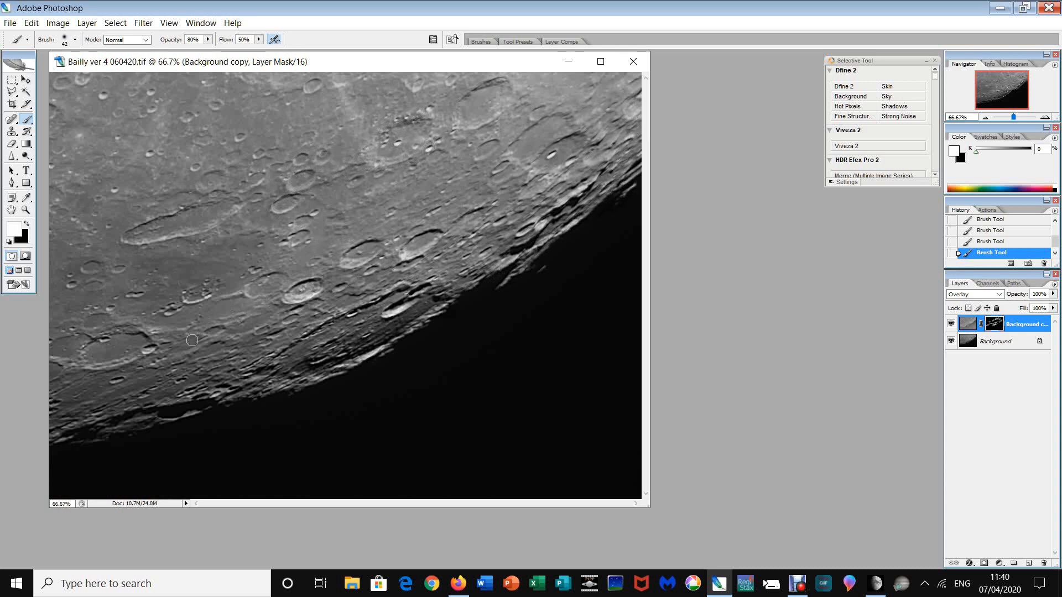
{"action": "left_click_drag", "start_coordinate": [181, 403], "coordinate": [63, 424]}
{"action": "left_click_drag", "start_coordinate": [198, 370], "coordinate": [211, 366]}
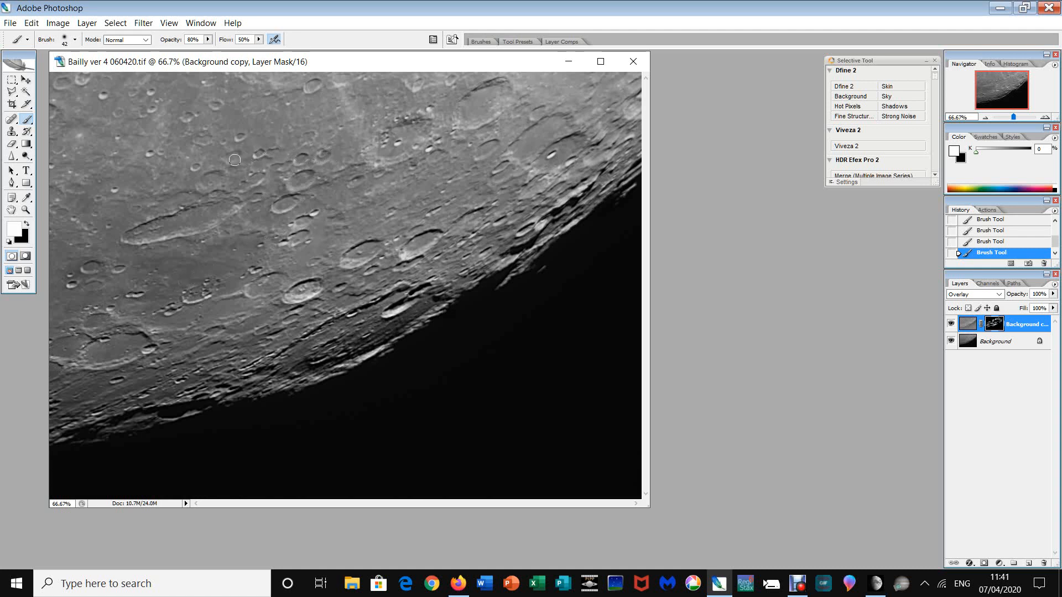
{"action": "left_click_drag", "start_coordinate": [213, 164], "coordinate": [203, 184]}
{"action": "left_click_drag", "start_coordinate": [310, 85], "coordinate": [319, 79]}
- Apply a Gaussian Blur with a radius of 8 pixels to the layer mask and merge the Background copy down
{"action": "left_click", "coordinate": [143, 22]}
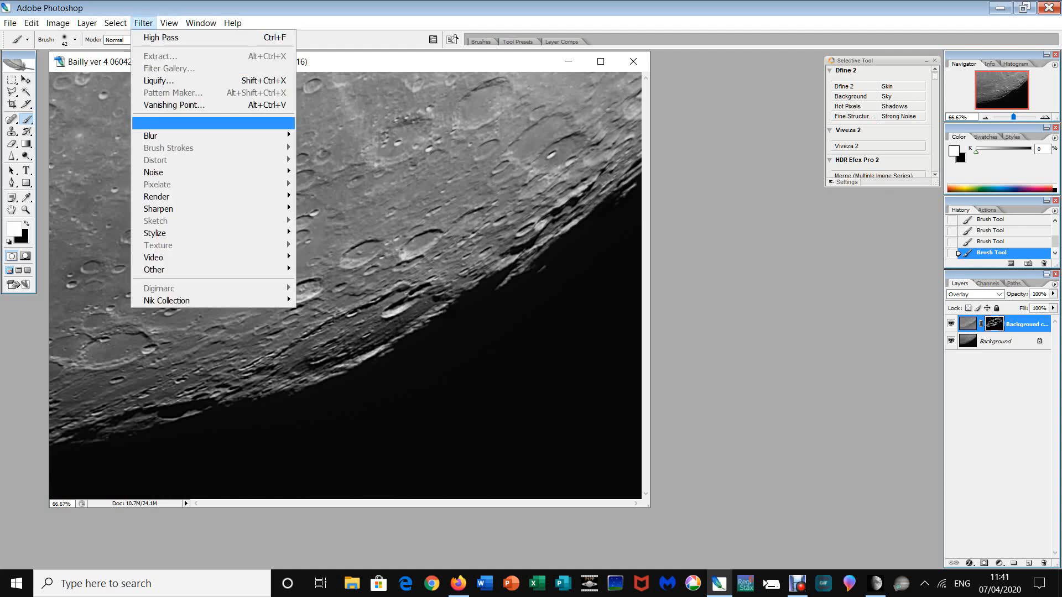
{"action": "mouse_move", "coordinate": [249, 136]}
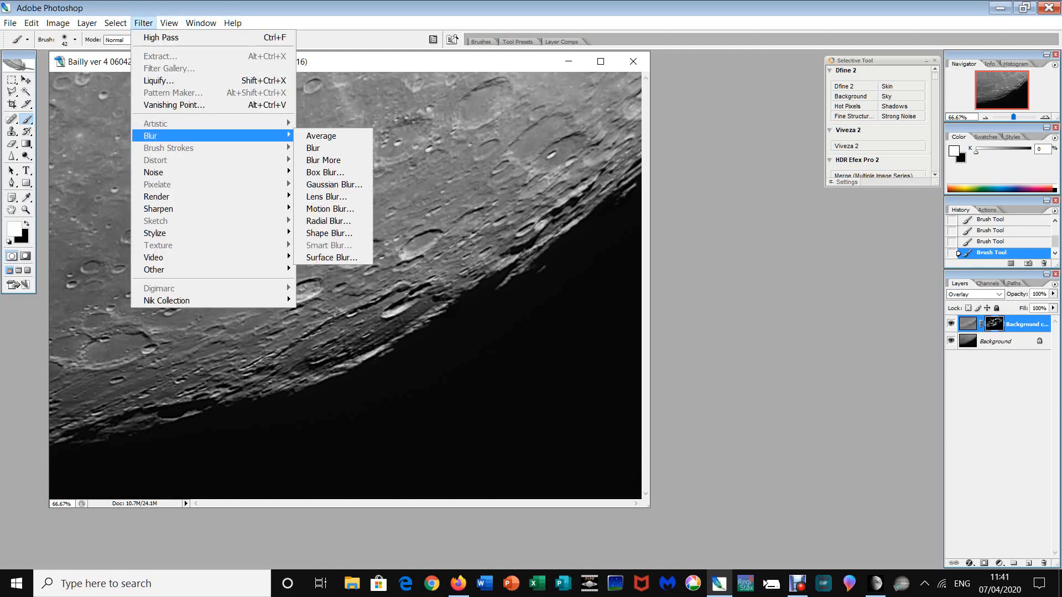
{"action": "left_click", "coordinate": [327, 190]}
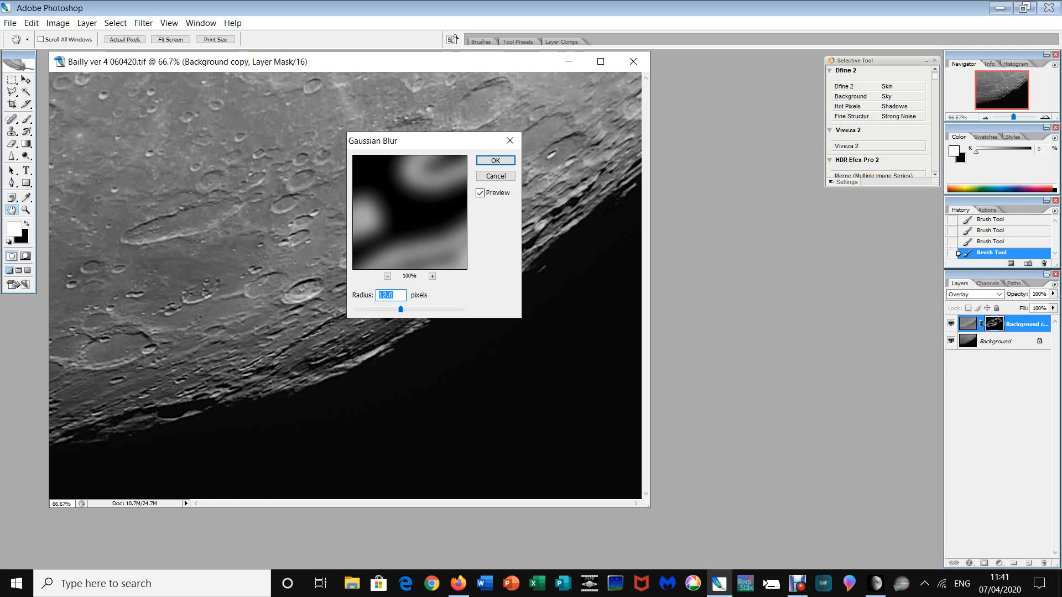
{"action": "type", "text": "8"}
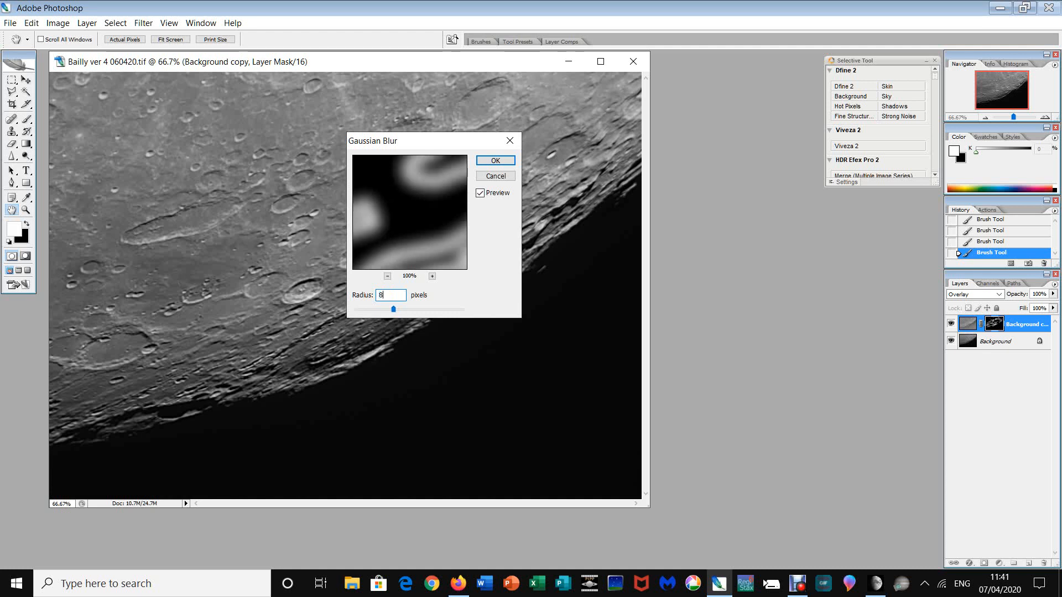
{"action": "key", "text": "Return"}
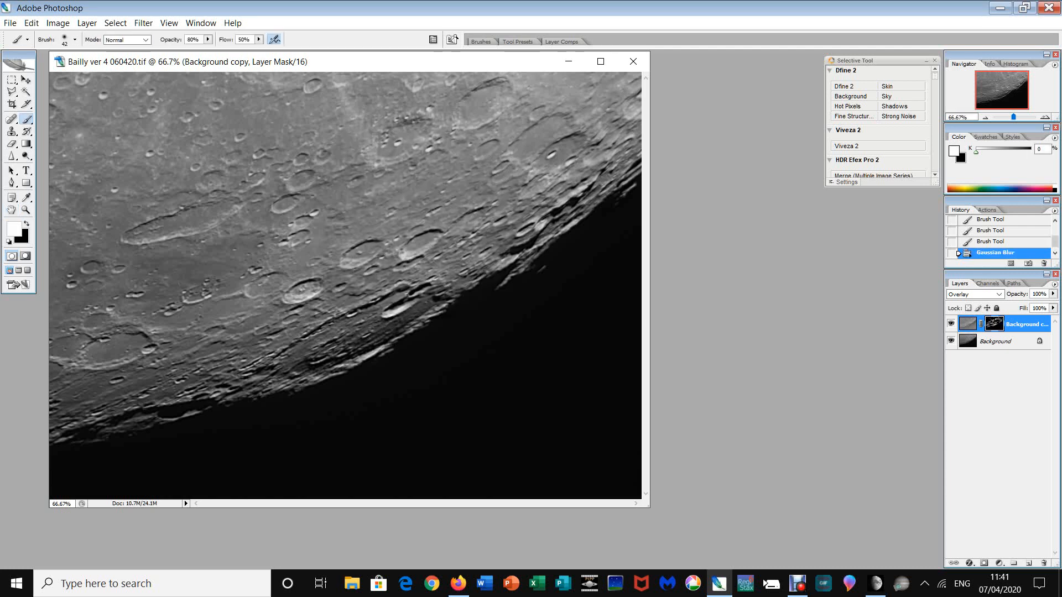
{"action": "right_click", "coordinate": [1023, 324]}
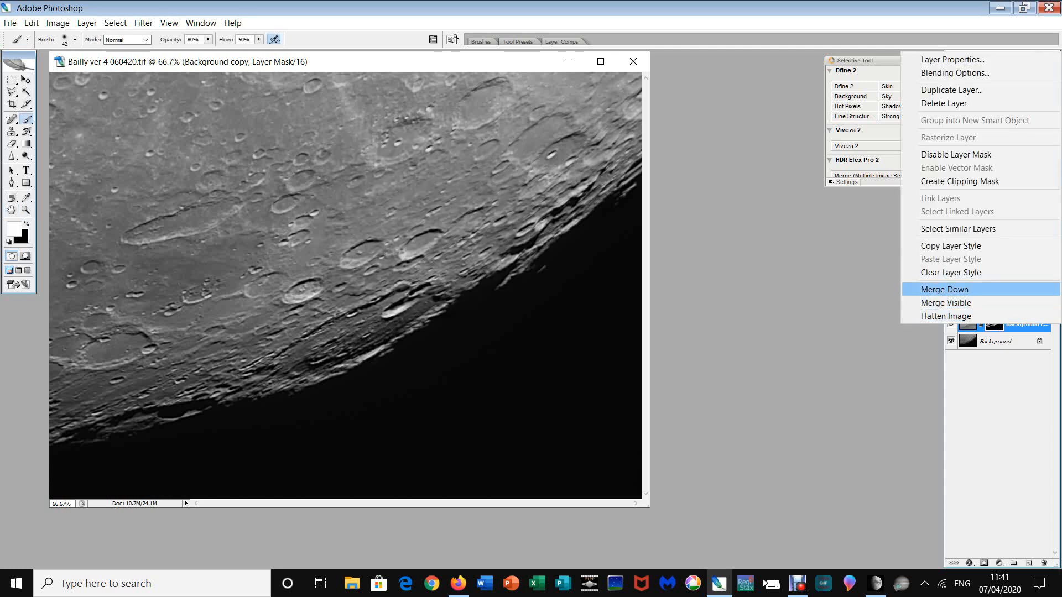
{"action": "left_click", "coordinate": [944, 289]}
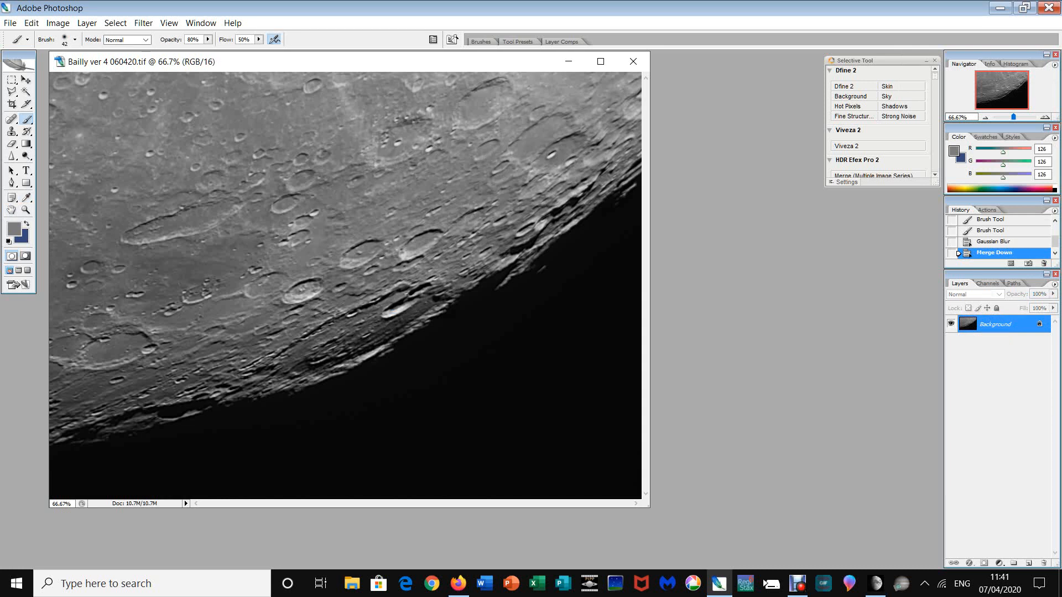
- Apply Smart Sharpen to the merged image with an amount of 30%
{"action": "left_click", "coordinate": [144, 23]}
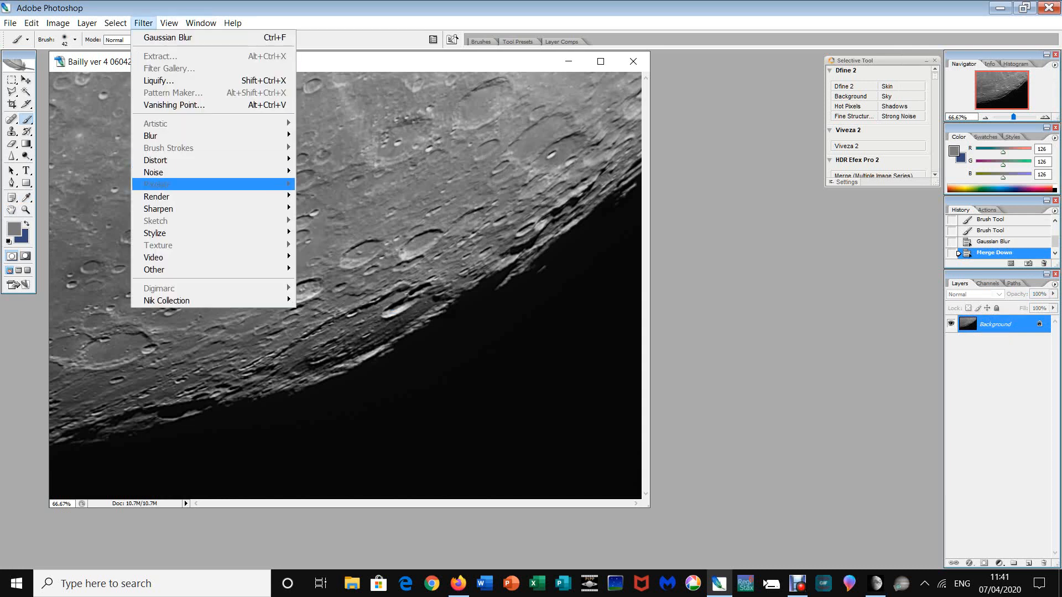
{"action": "mouse_move", "coordinate": [166, 209]}
{"action": "left_click", "coordinate": [337, 245]}
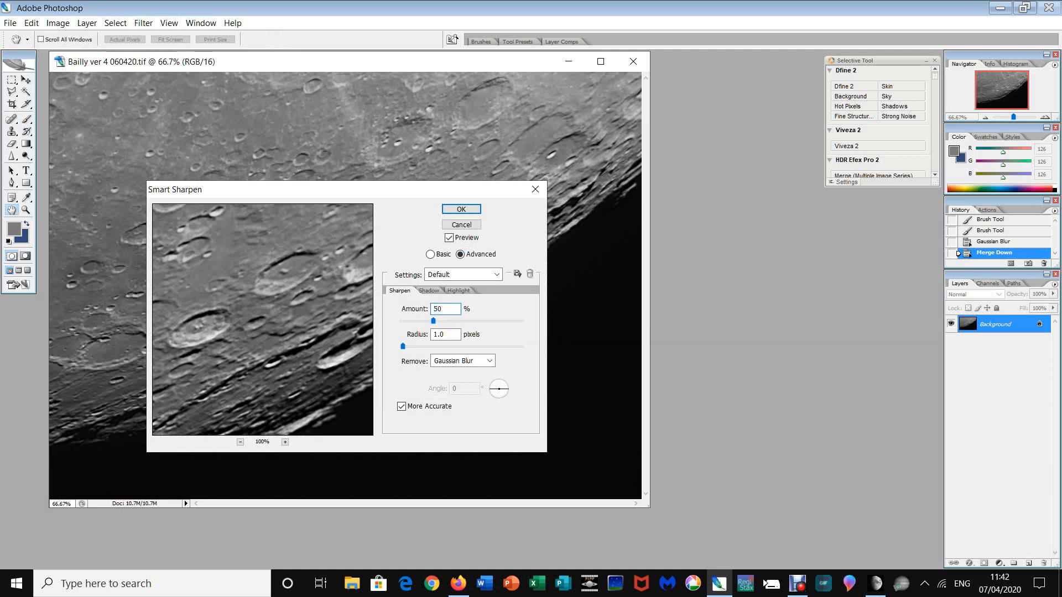
{"action": "type", "text": "30"}
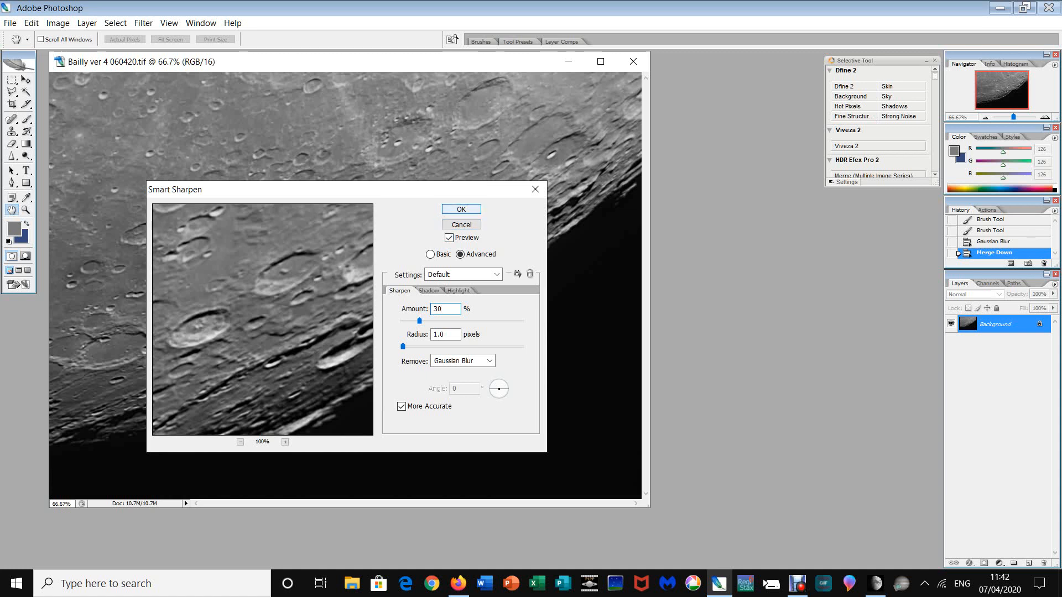
{"action": "left_click", "coordinate": [451, 213]}
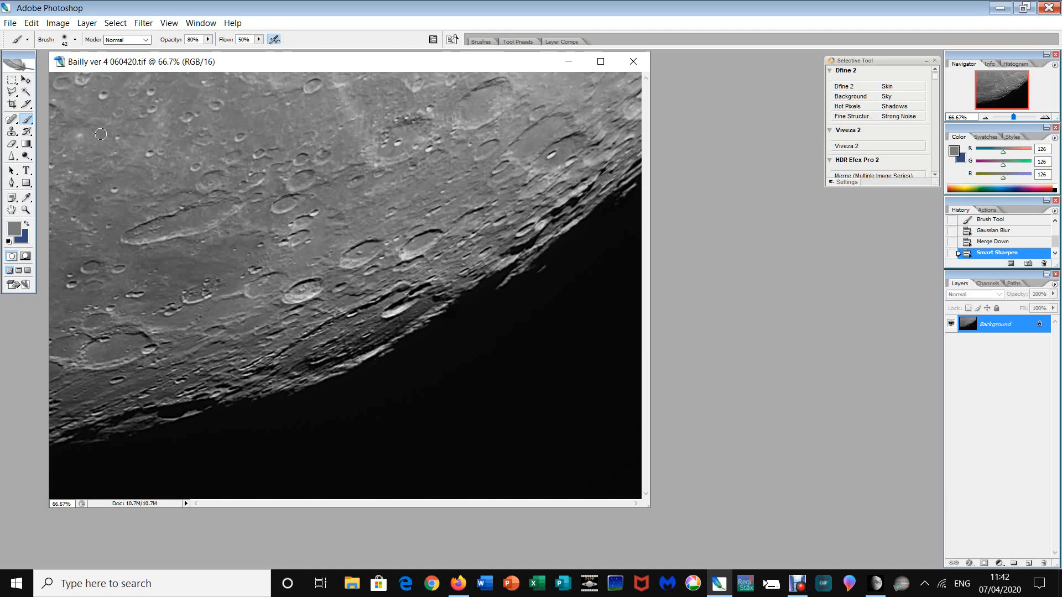
- Save the image in PNG format as "Bailly ver 4 060420 PS .png" in the Processing tutorial folder, with no interlacing
{"action": "left_click", "coordinate": [10, 23]}
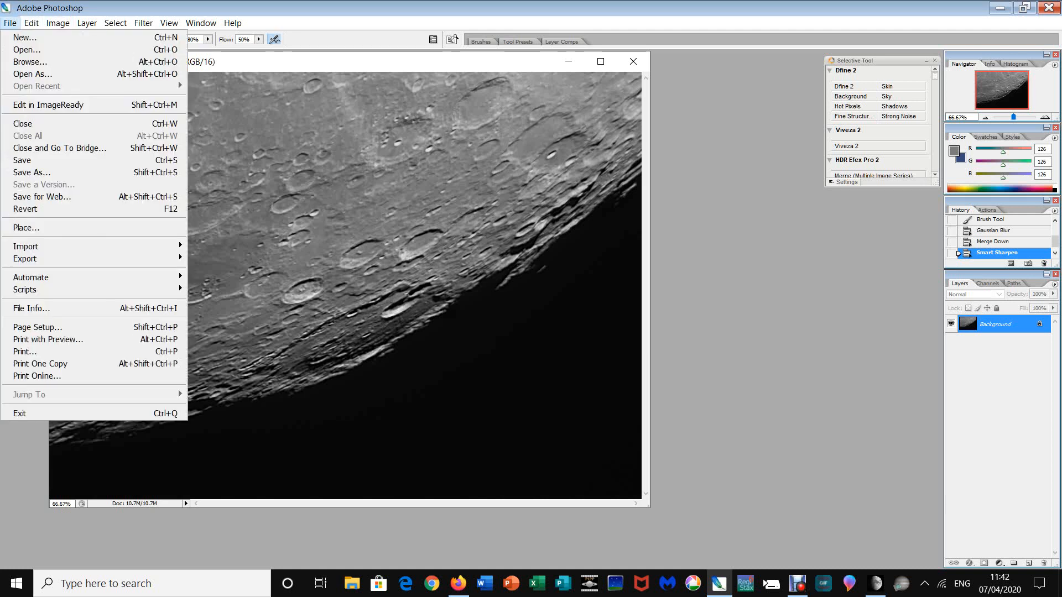
{"action": "left_click", "coordinate": [32, 172]}
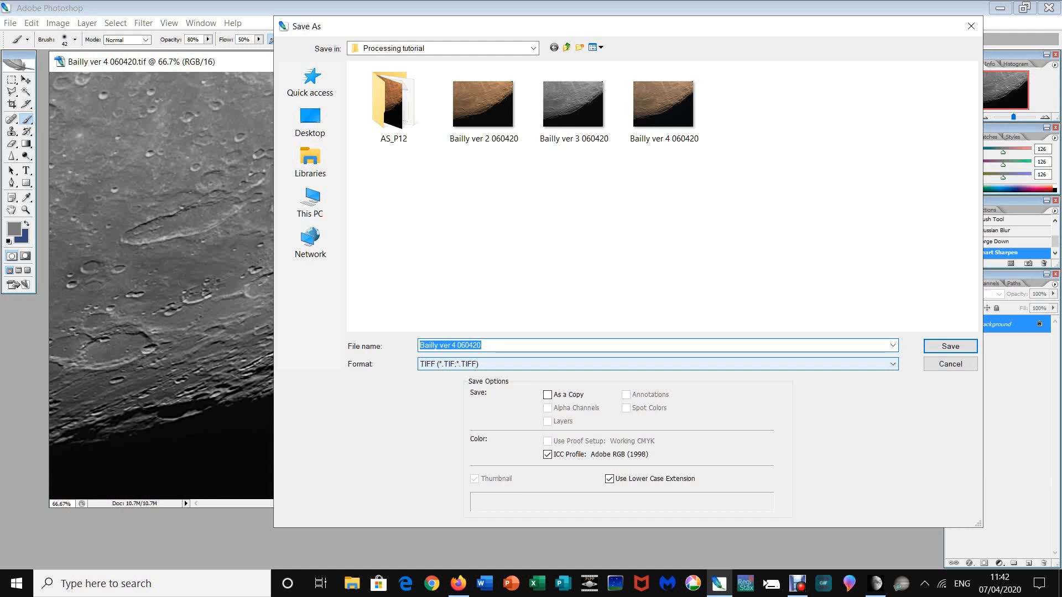
{"action": "left_click", "coordinate": [892, 363]}
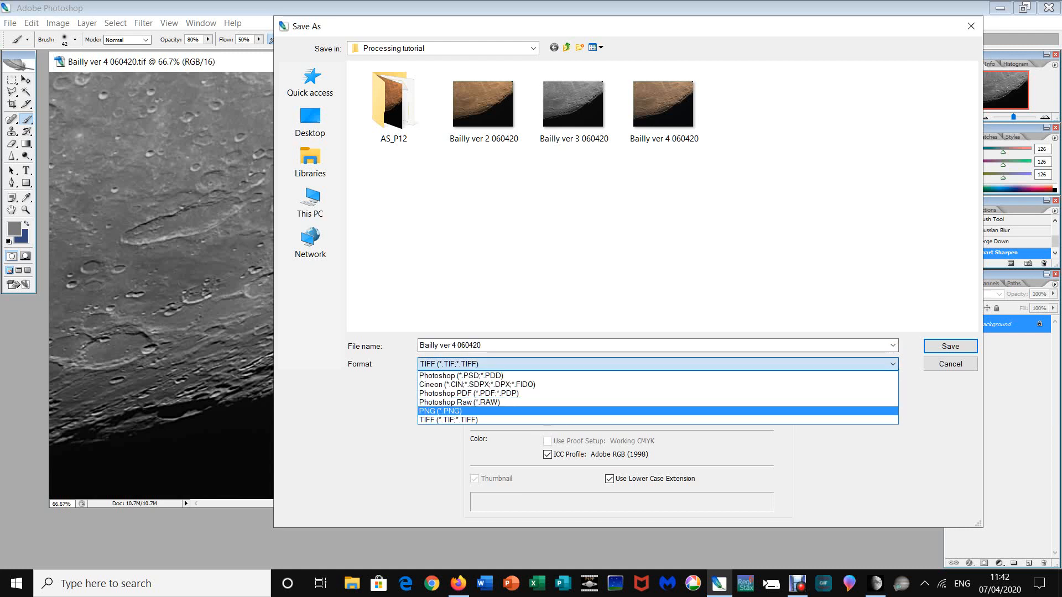
{"action": "key", "text": "Return"}
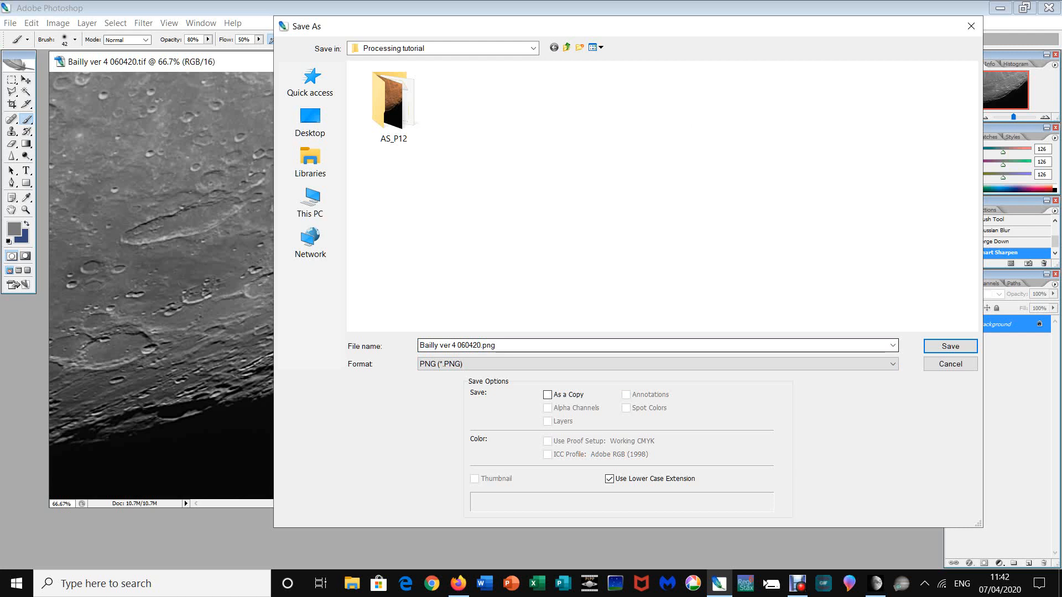
{"action": "left_click", "coordinate": [658, 345]}
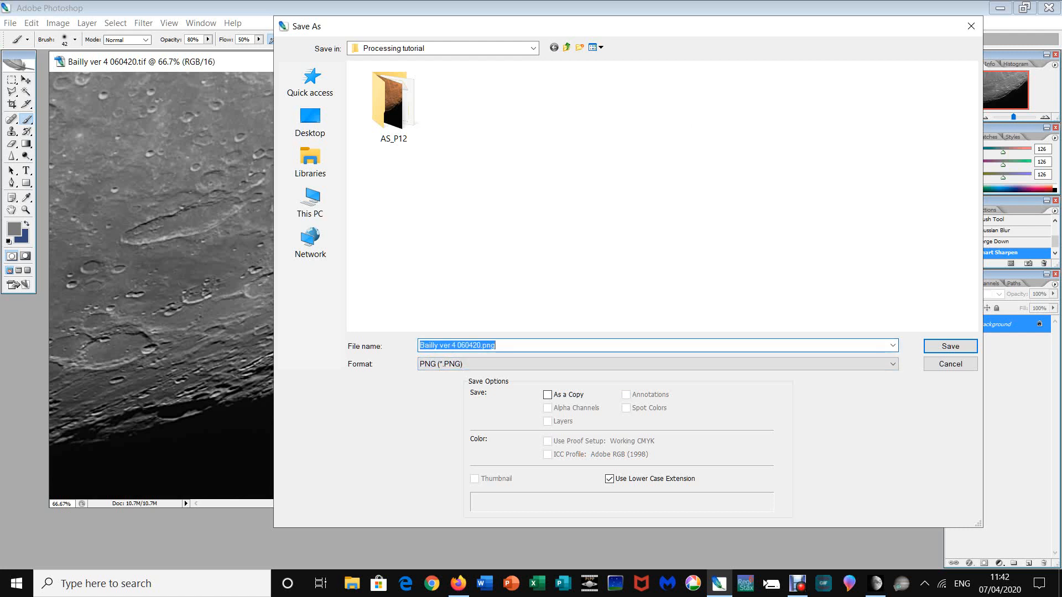
{"action": "left_click", "coordinate": [481, 345]}
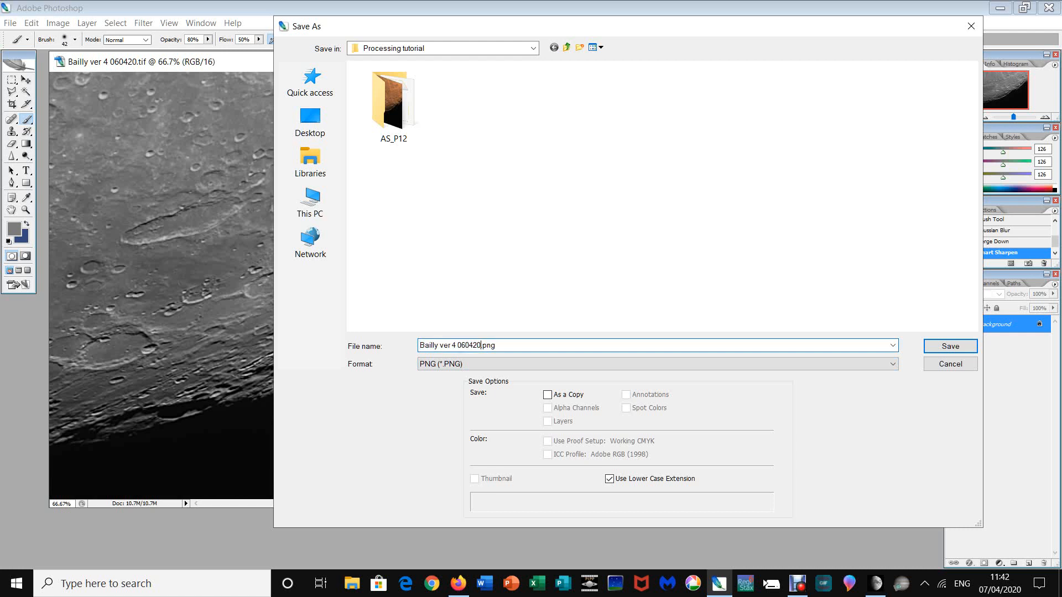
{"action": "type", "text": "PS"}
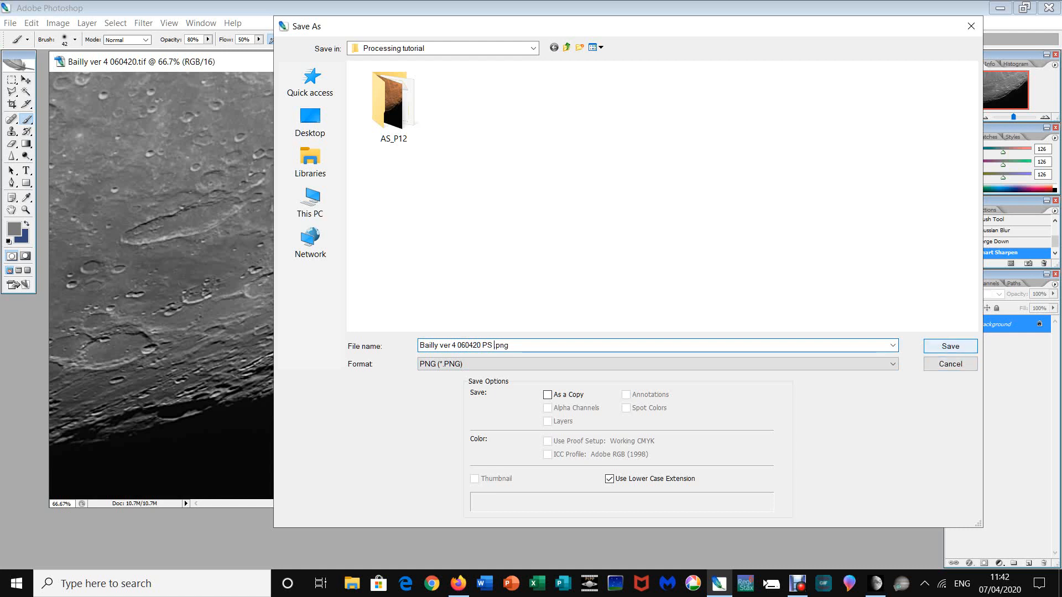
{"action": "key", "text": "Return"}
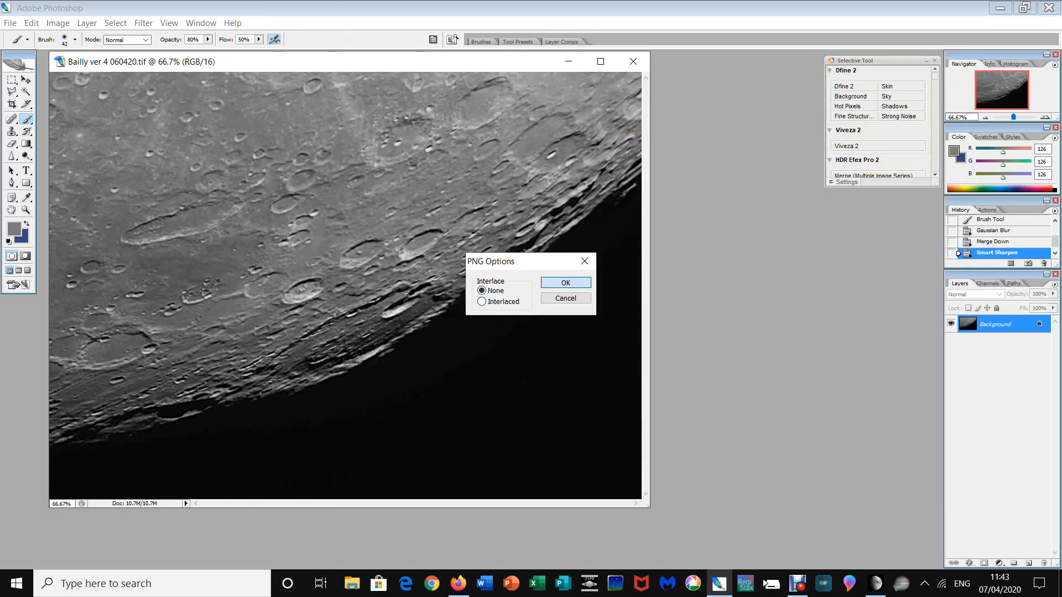
{"action": "key", "text": "Return"}
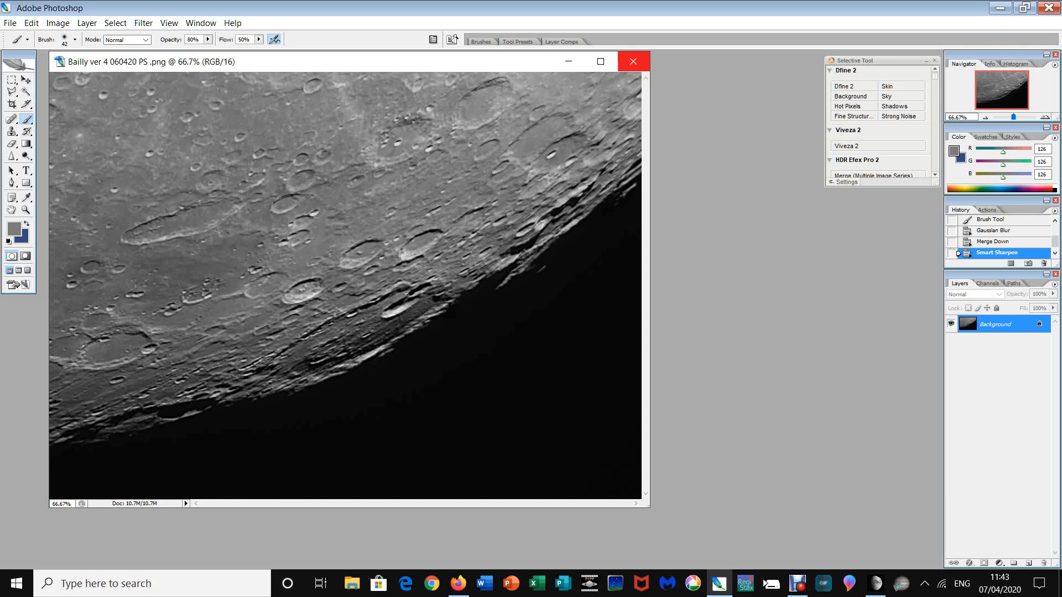
- Close the saved image and exit the program
{"action": "left_click", "coordinate": [633, 61]}
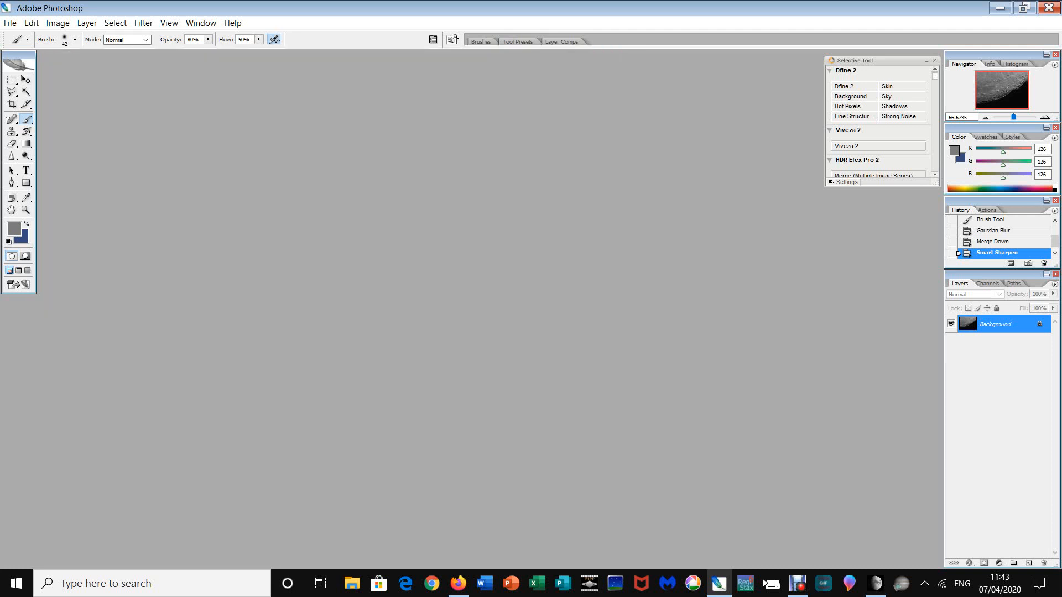
{"action": "left_click", "coordinate": [1049, 8]}
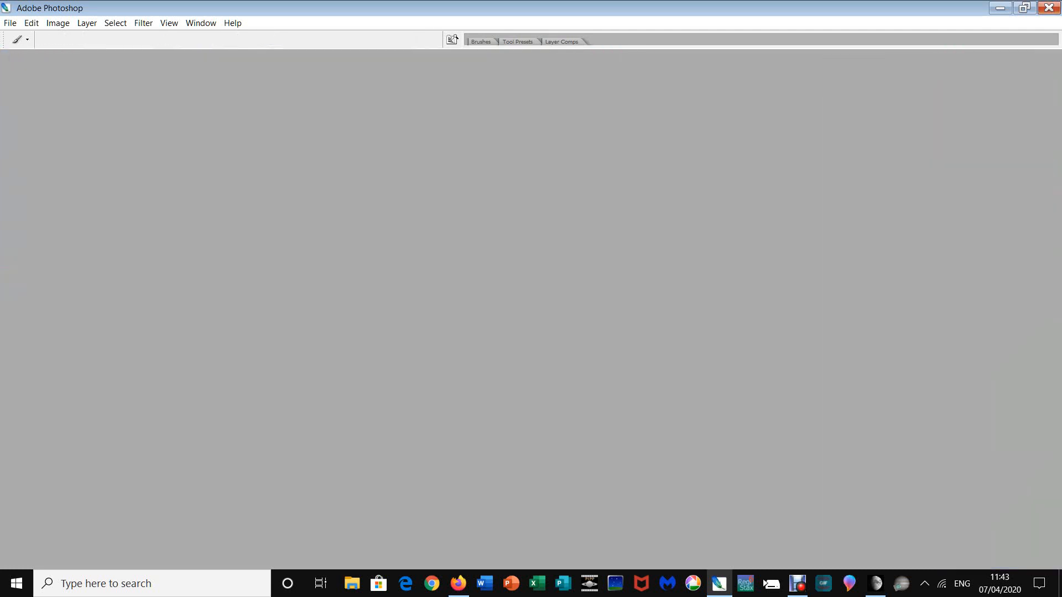